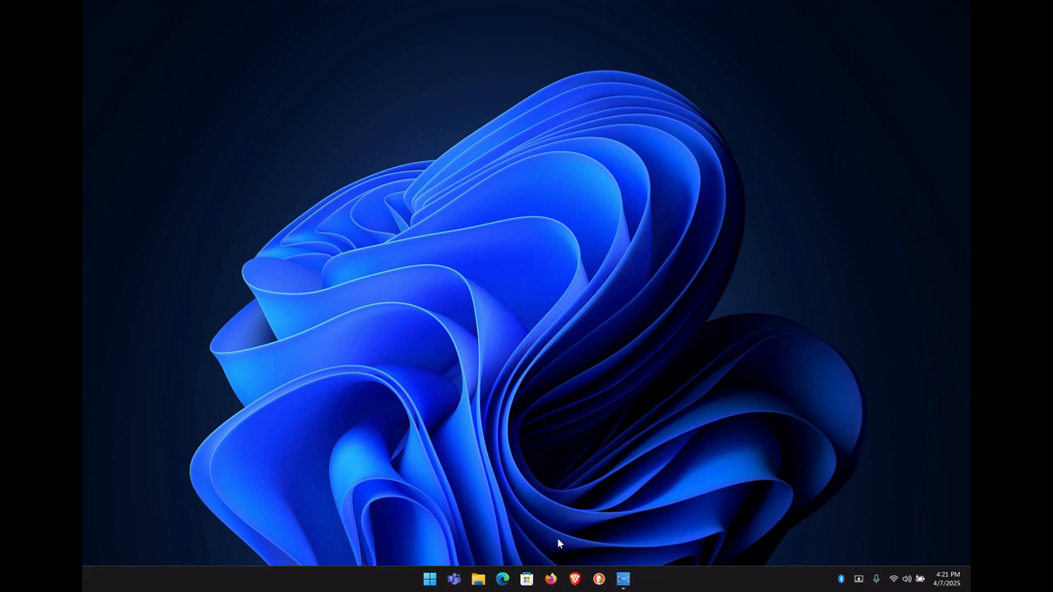
Open Firefox and load the google.com home page.
{"action": "left_click", "coordinate": [555, 580]}
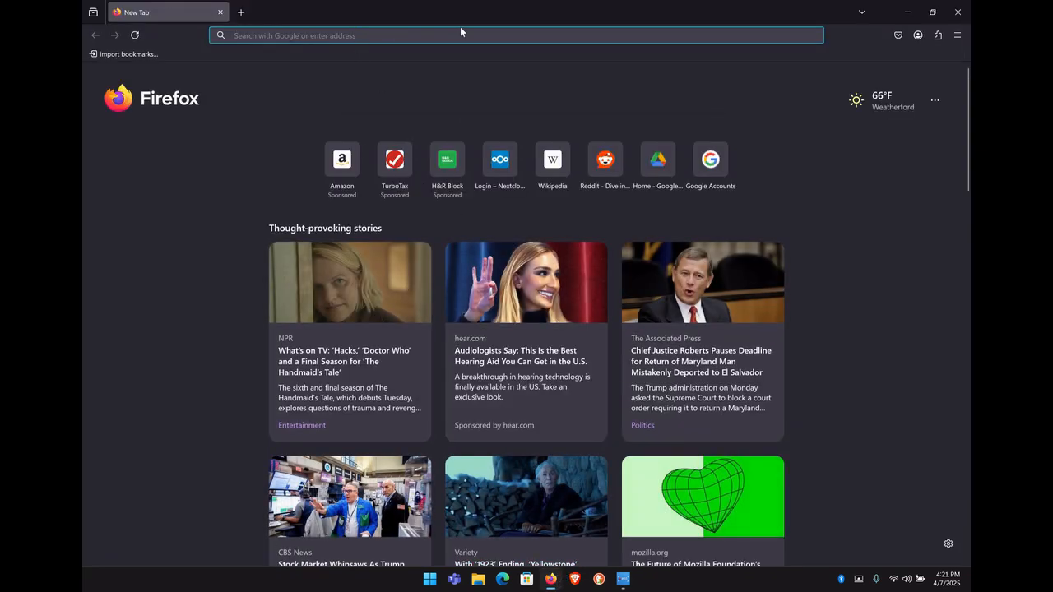
{"action": "type", "text": "driv"}
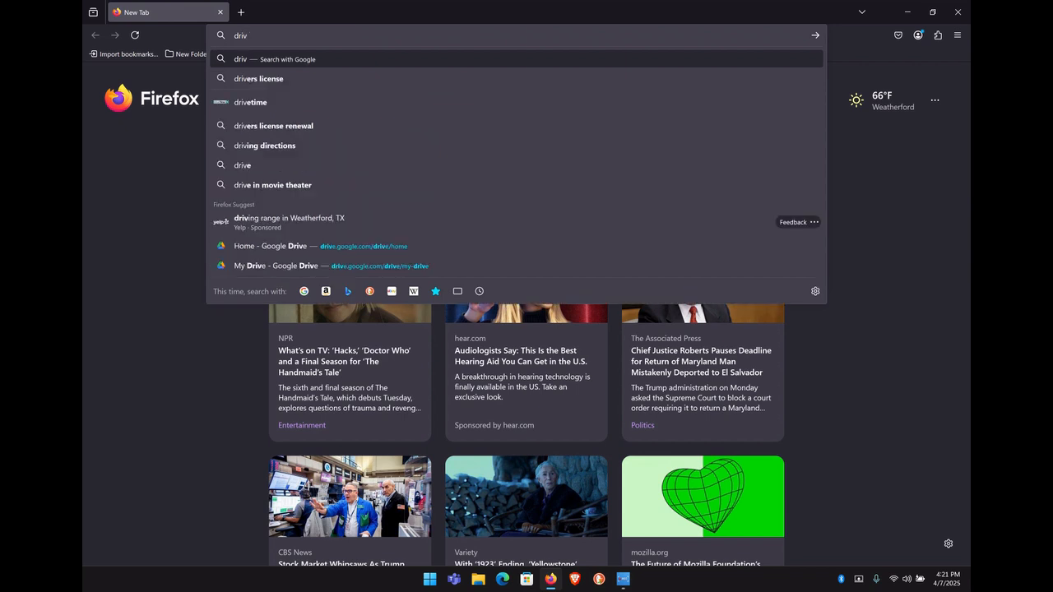
{"action": "type", "text": "e.google"}
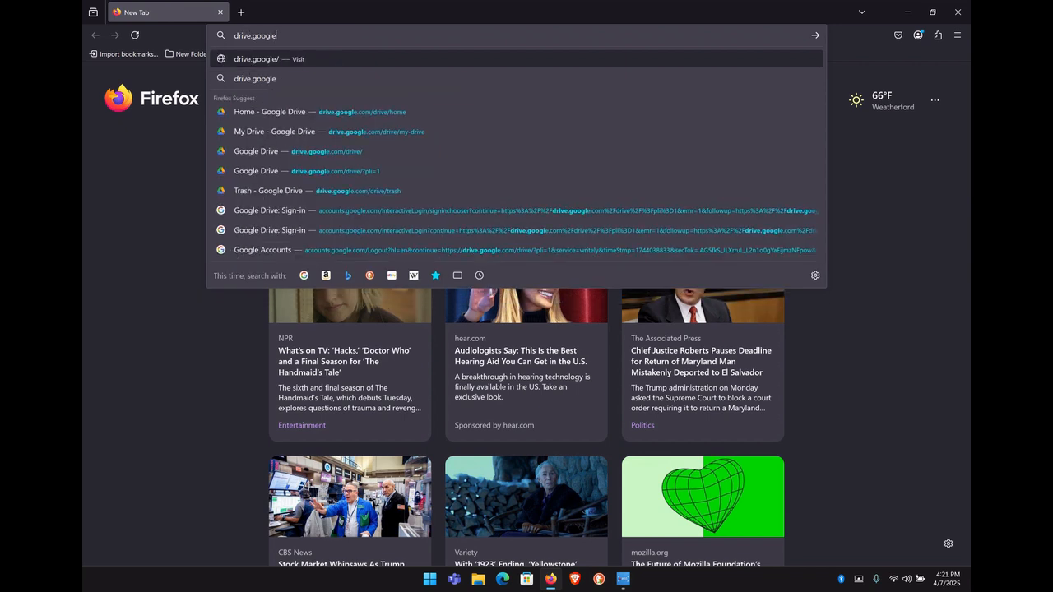
{"action": "type", "text": ".com"}
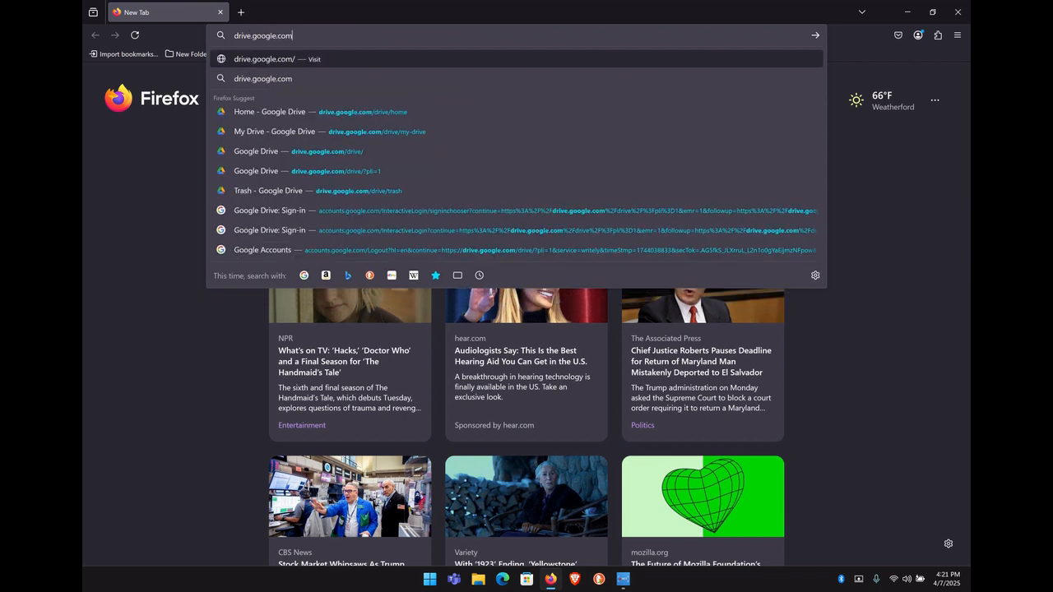
{"action": "left_click", "coordinate": [251, 36]}
{"action": "key", "text": "BackSpace"}
{"action": "key", "text": "BackSpace"}
{"action": "key", "text": "BackSpace"}
{"action": "key", "text": "BackSpace"}
{"action": "key", "text": "BackSpace"}
{"action": "key", "text": "BackSpace"}
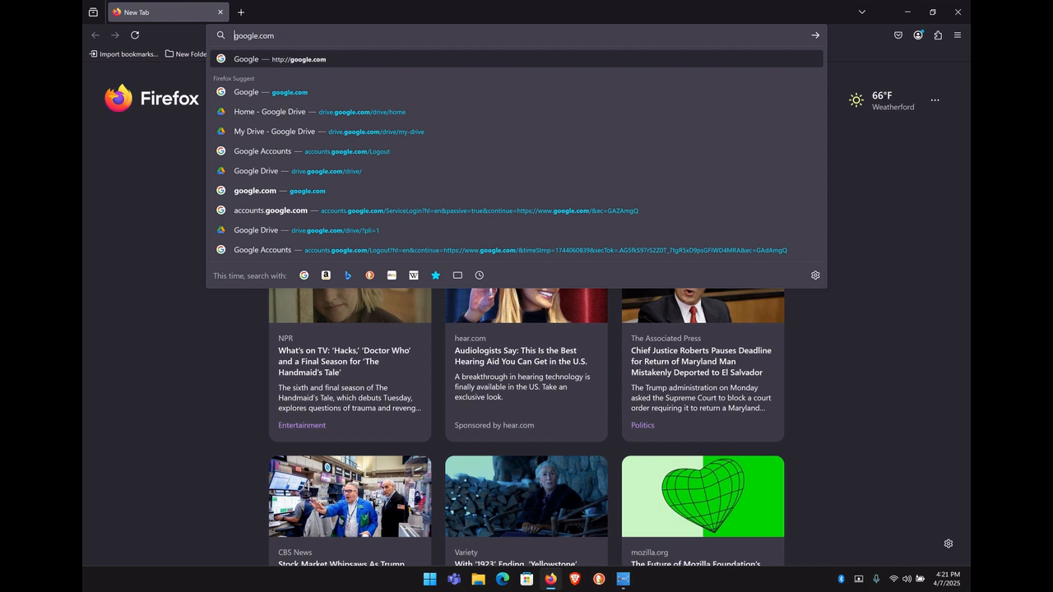
{"action": "key", "text": "Return"}
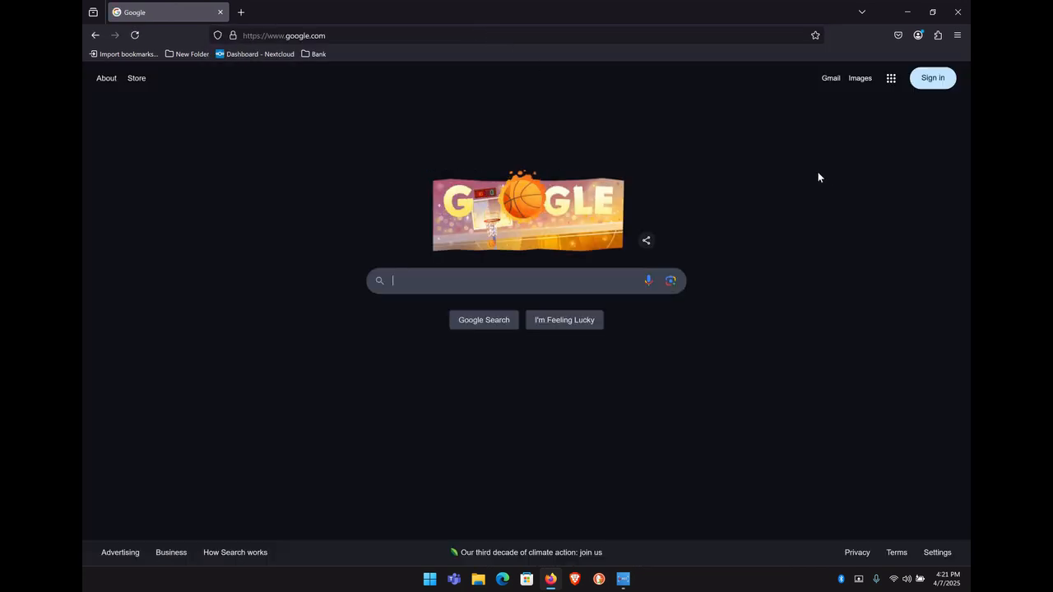
Sign in to Google with the saved account, then open Google Drive and go to My Drive.
{"action": "left_click", "coordinate": [934, 84]}
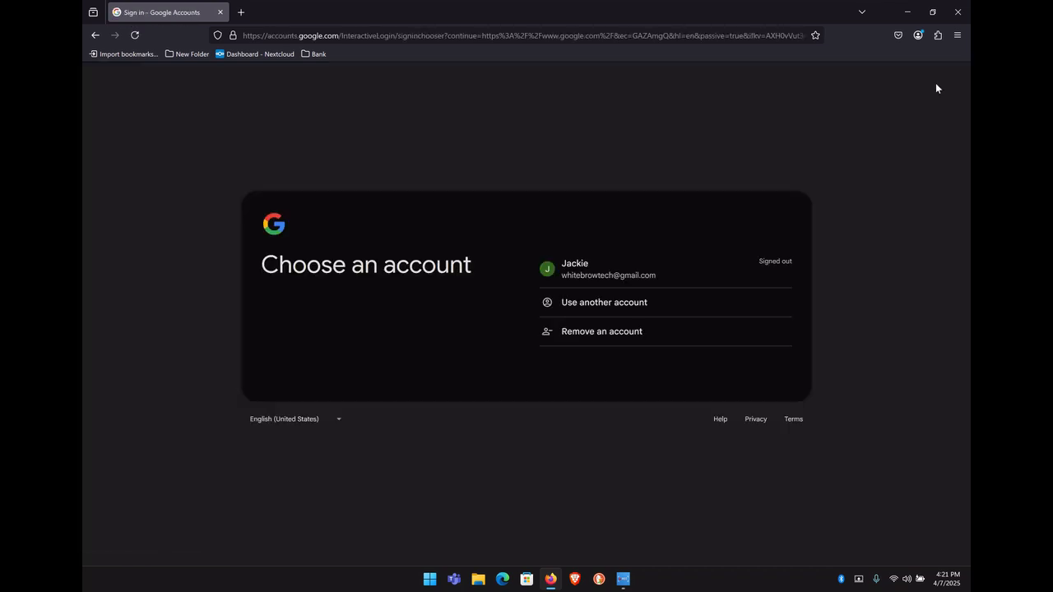
{"action": "left_click", "coordinate": [665, 272]}
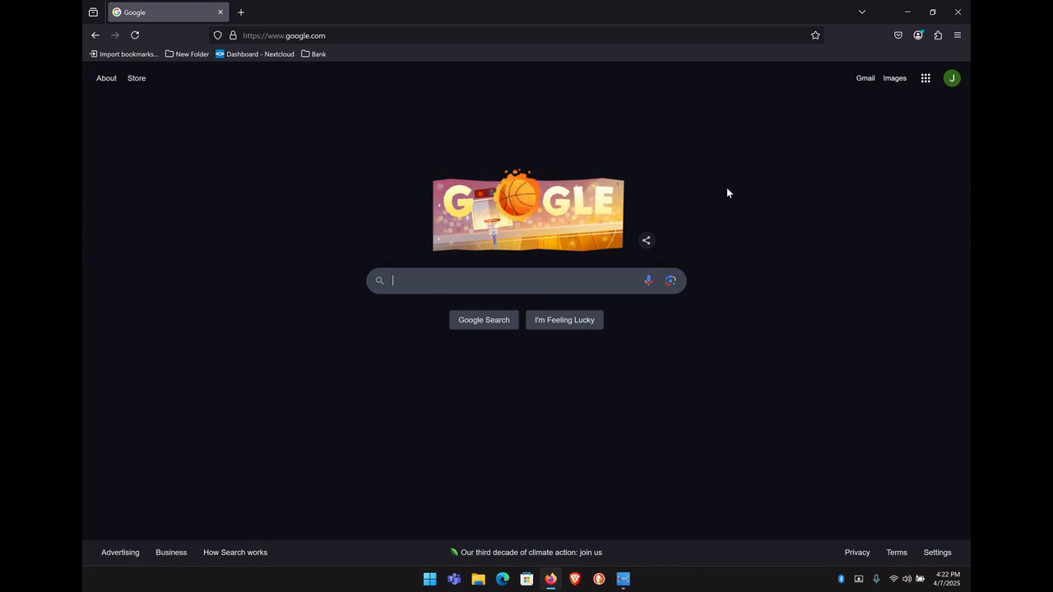
{"action": "left_click", "coordinate": [927, 79]}
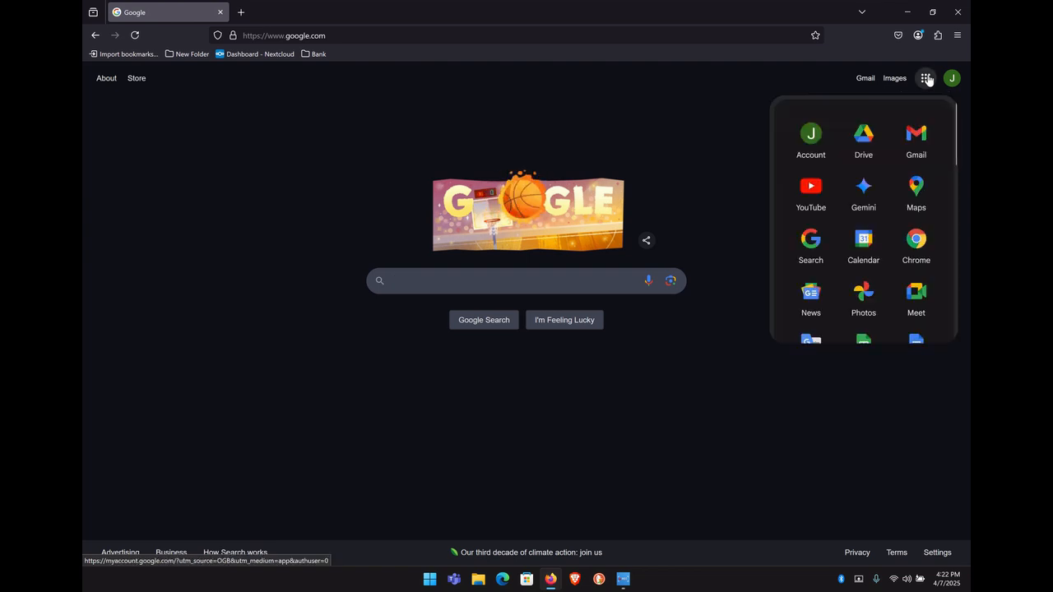
{"action": "left_click", "coordinate": [878, 135]}
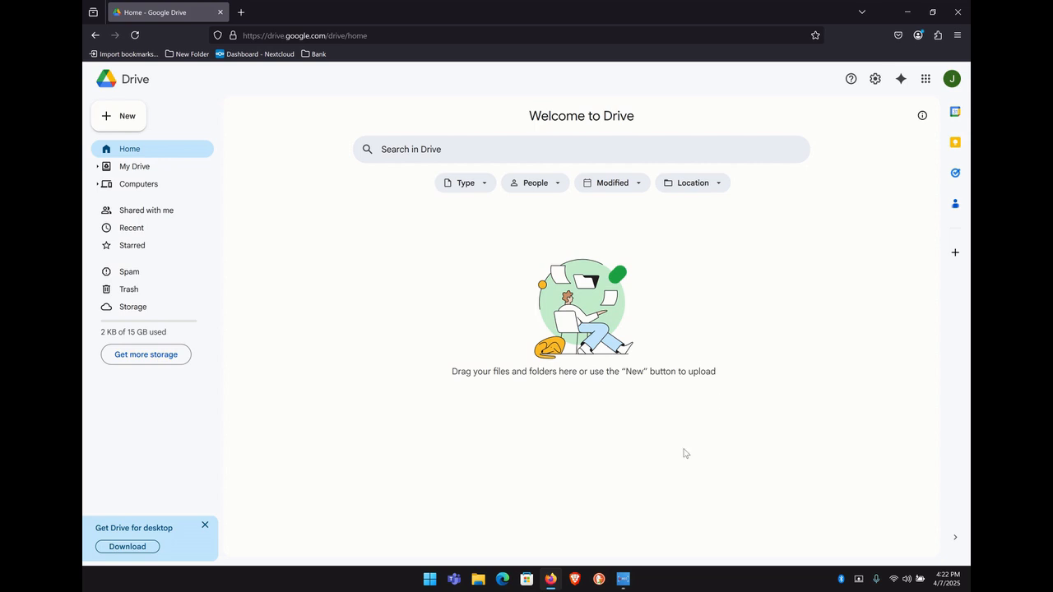
{"action": "left_click", "coordinate": [478, 150]}
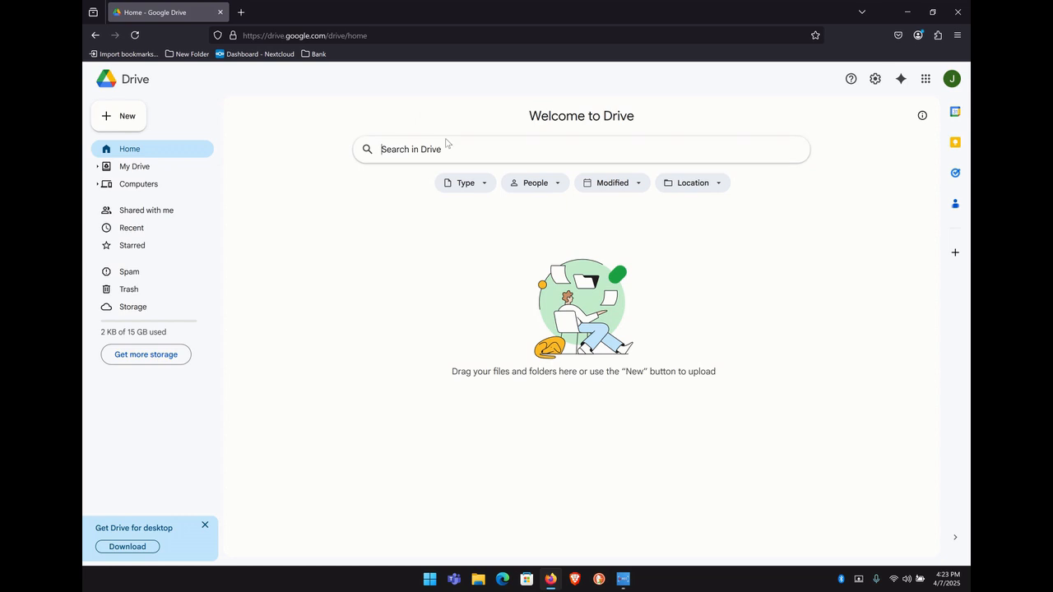
{"action": "left_click", "coordinate": [139, 170]}
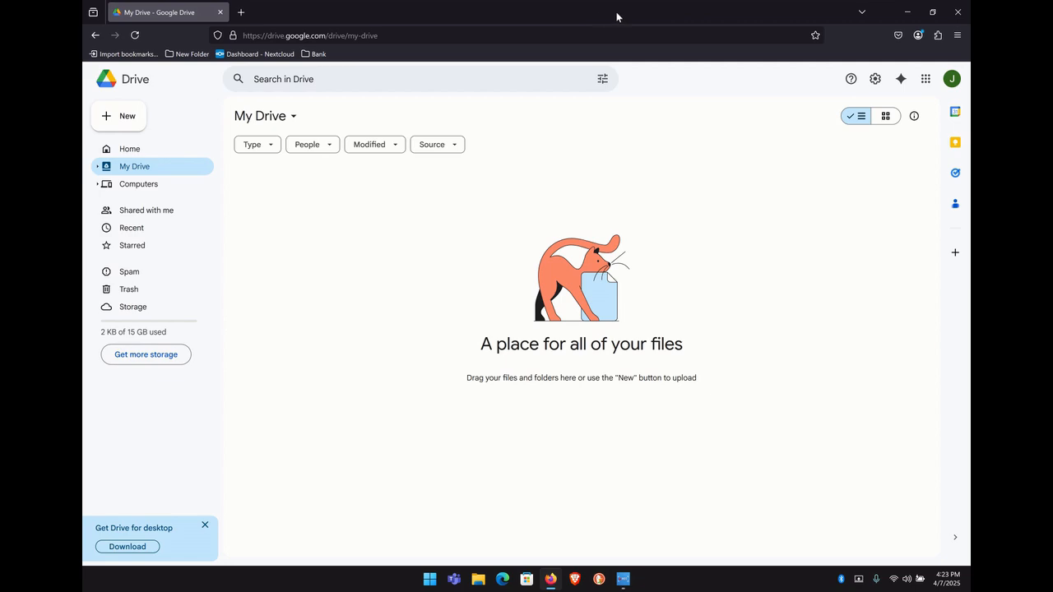
Arrange the Firefox window and a new File Explorer window side by side, with Firefox on the left half of the desktop.
{"action": "left_click_drag", "start_coordinate": [631, 9], "coordinate": [81, 254]}
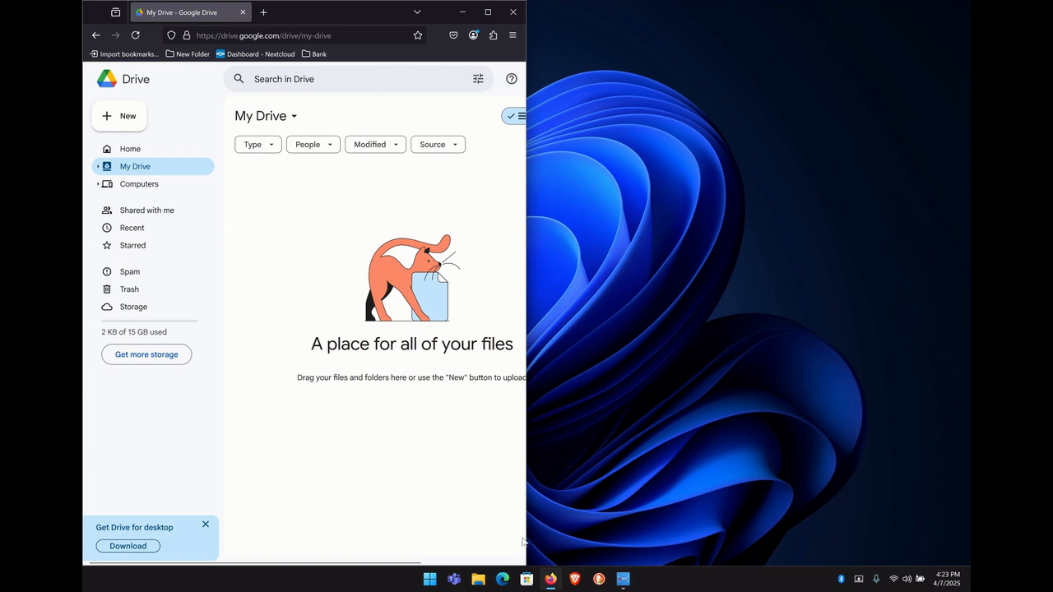
{"action": "left_click", "coordinate": [479, 580]}
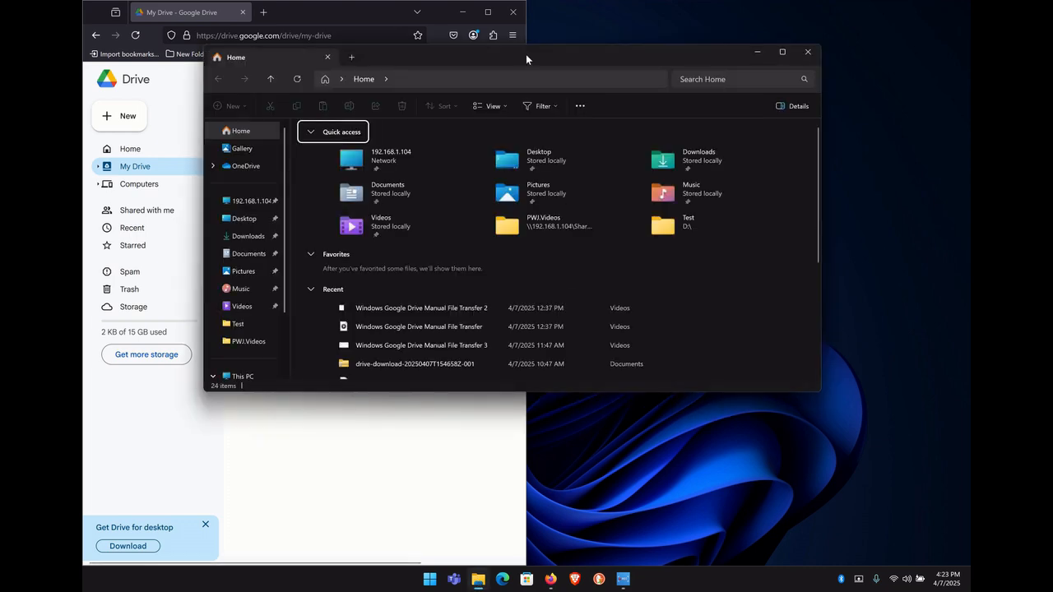
{"action": "left_click_drag", "start_coordinate": [526, 50], "coordinate": [967, 243]}
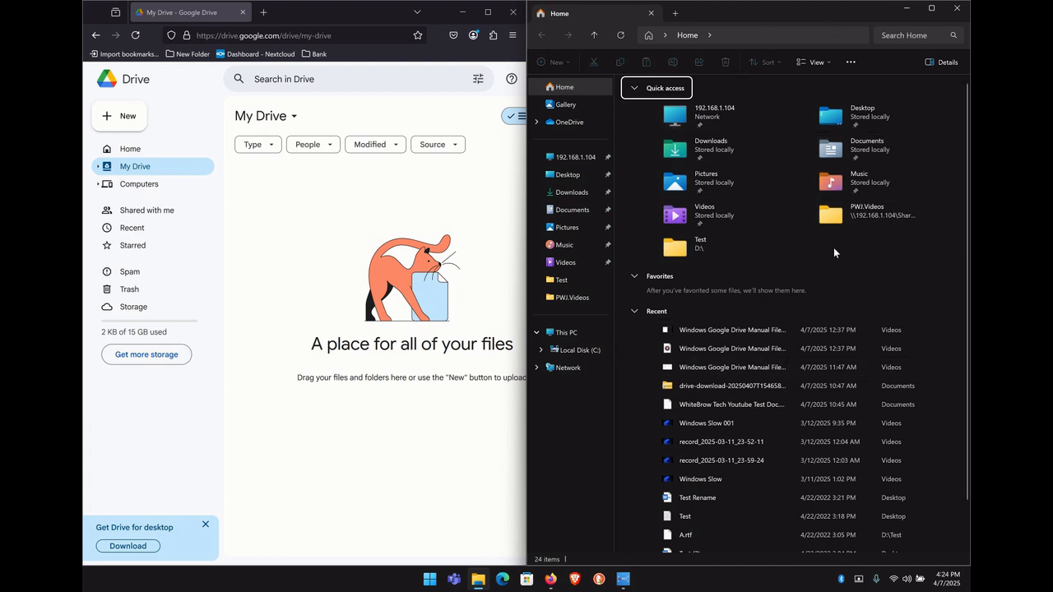
Upload WhiteBrow Tech Youtube Folder and WhiteBrow Tech Youtube Test Doc.odt from the local Documents folder to My Drive, leaving out the zip file.
{"action": "left_click", "coordinate": [567, 212]}
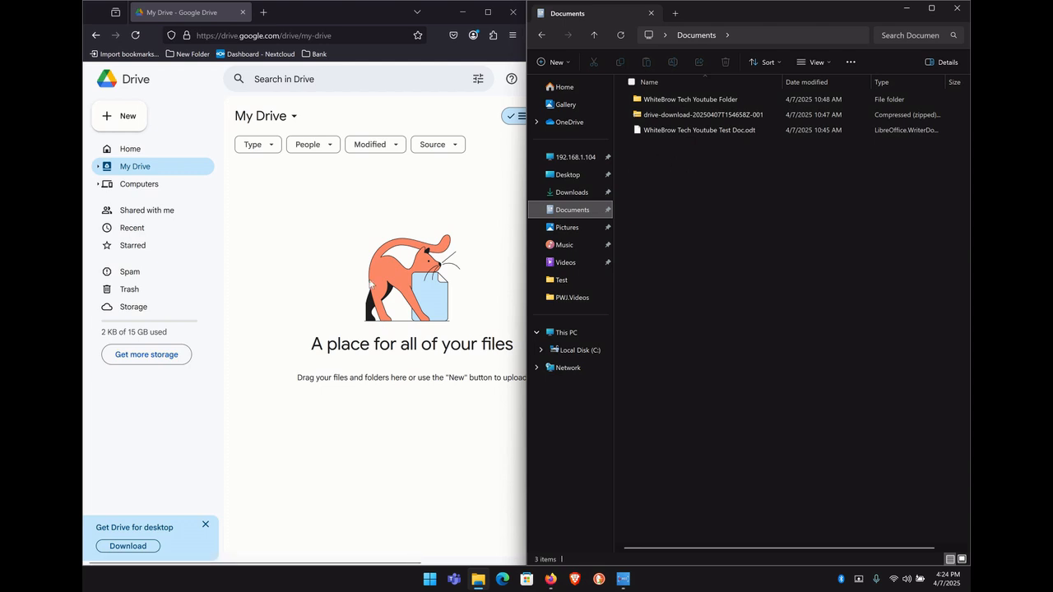
{"action": "left_click", "coordinate": [632, 82]}
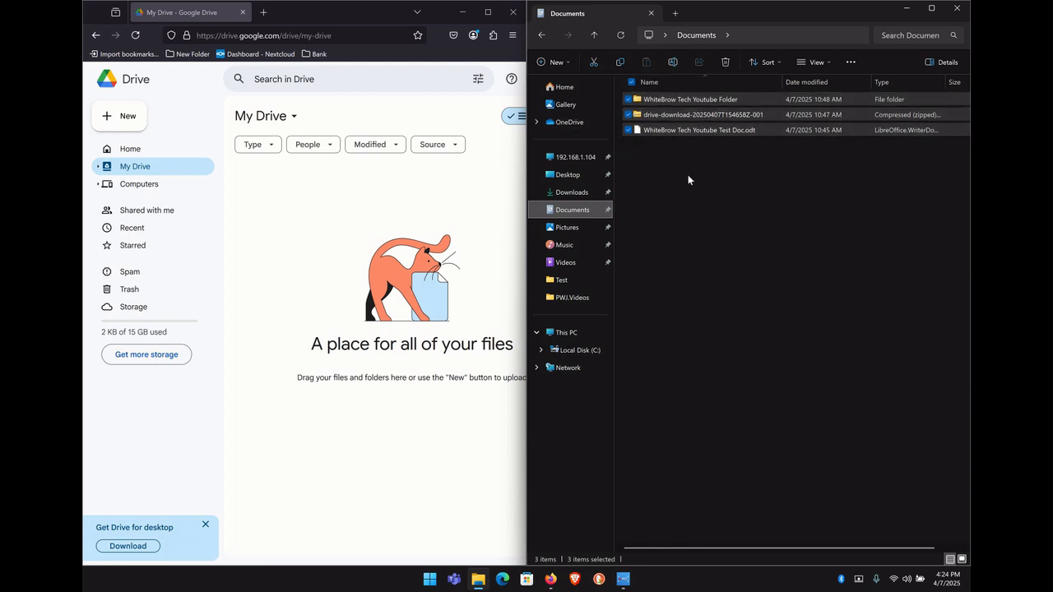
{"action": "left_click", "coordinate": [628, 115]}
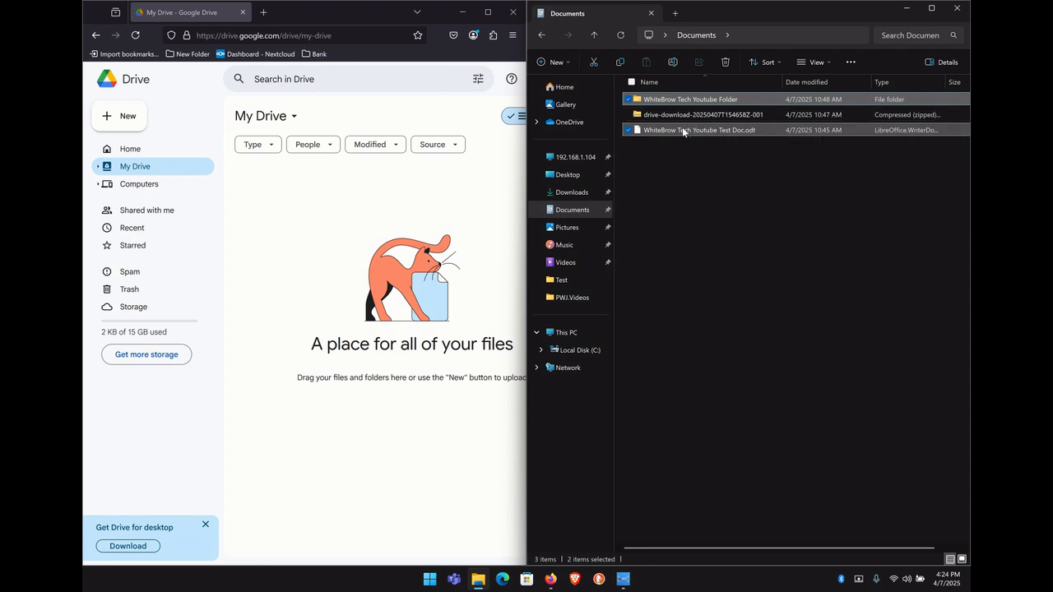
{"action": "left_click_drag", "start_coordinate": [683, 129], "coordinate": [333, 271]}
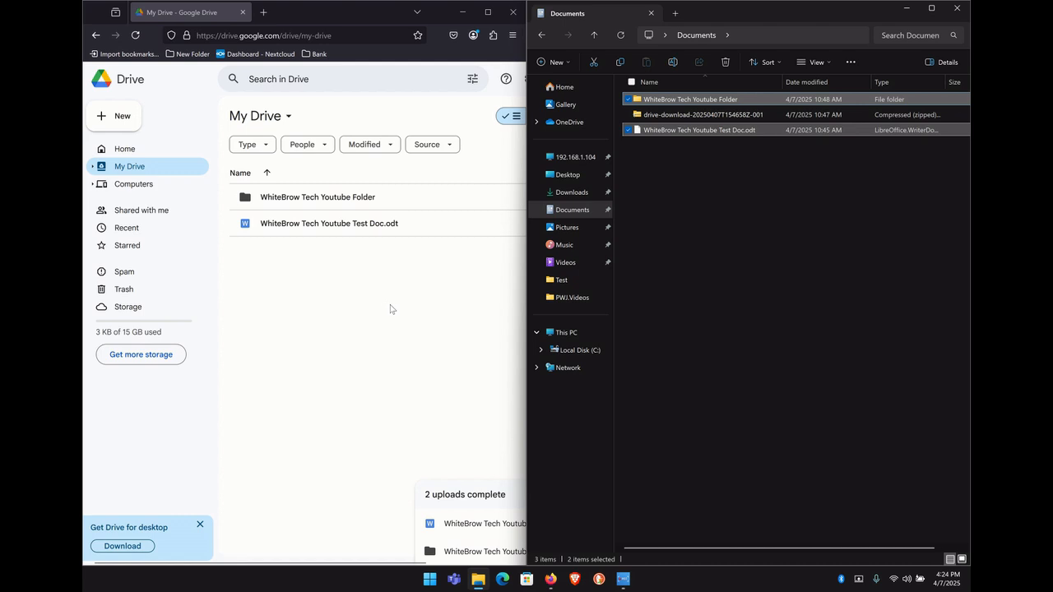
Delete all items from the local Documents folder.
{"action": "left_click", "coordinate": [662, 208]}
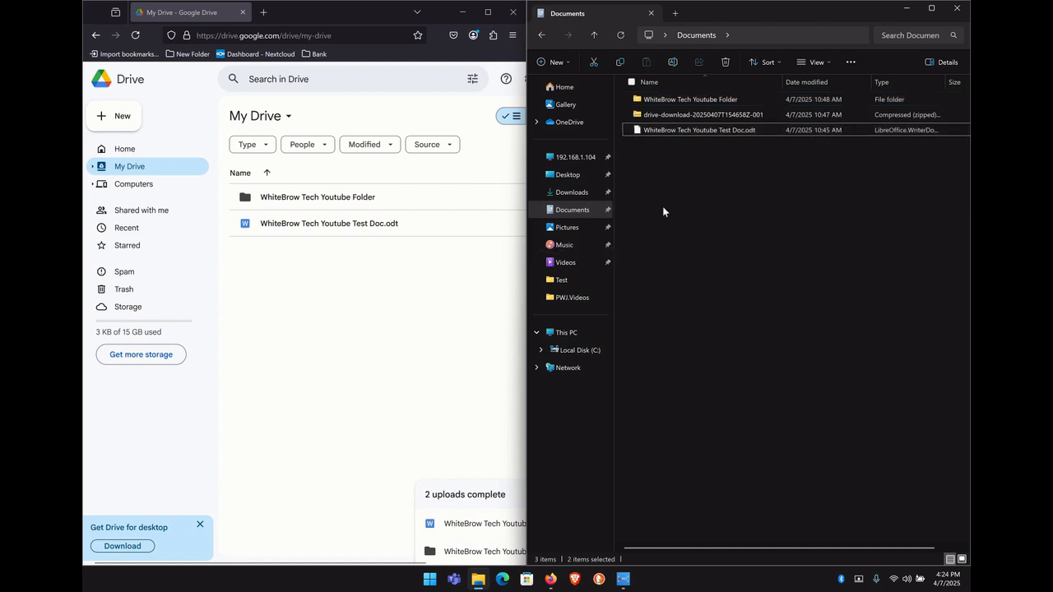
{"action": "left_click", "coordinate": [632, 81]}
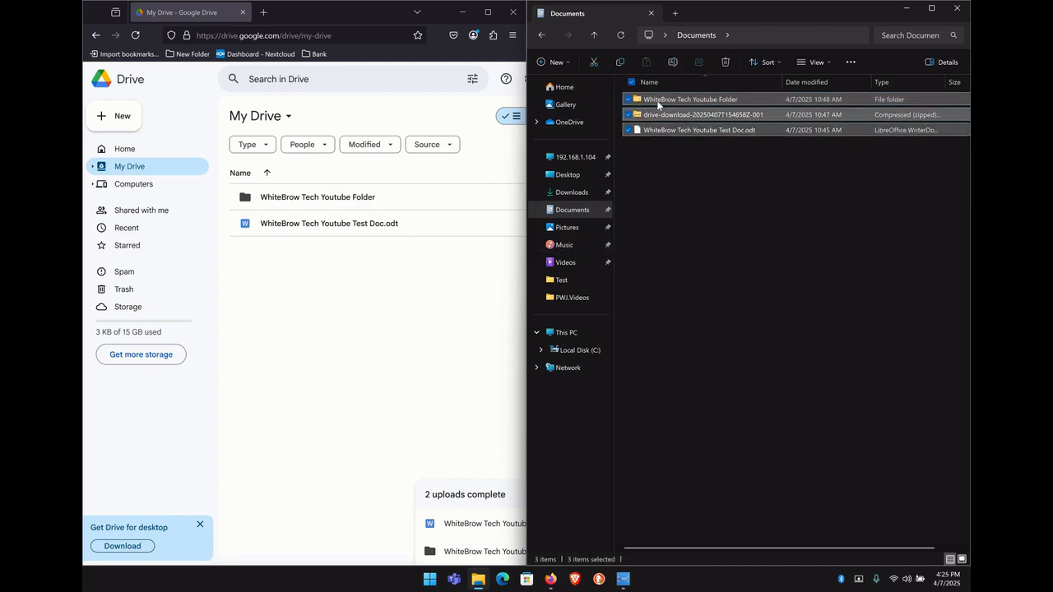
{"action": "key", "text": "Delete"}
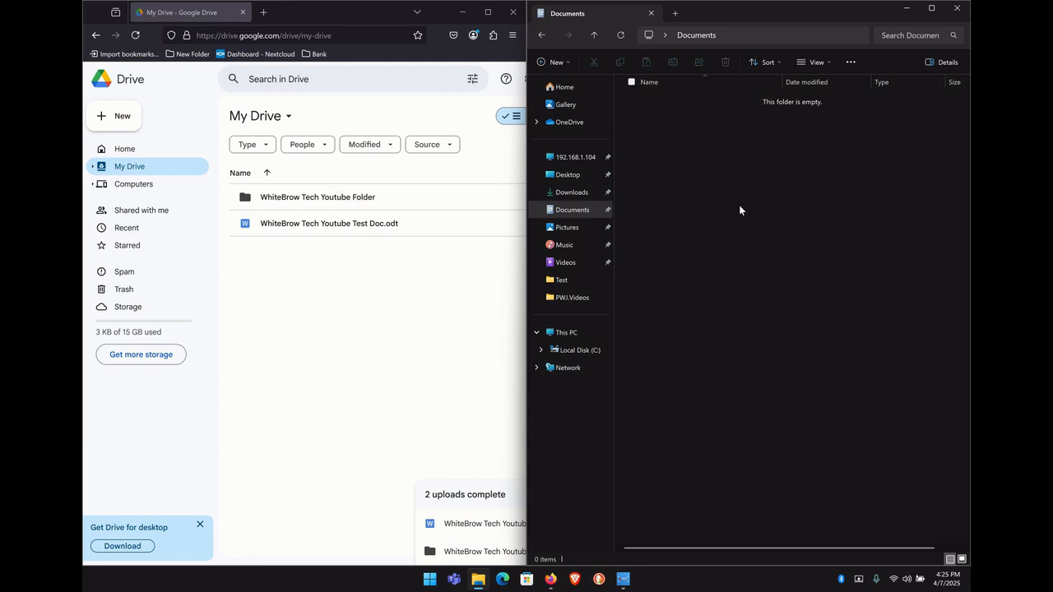
Maximize the Firefox window and download WhiteBrow Tech Youtube Test Doc.odt from My Drive.
{"action": "left_click", "coordinate": [394, 352]}
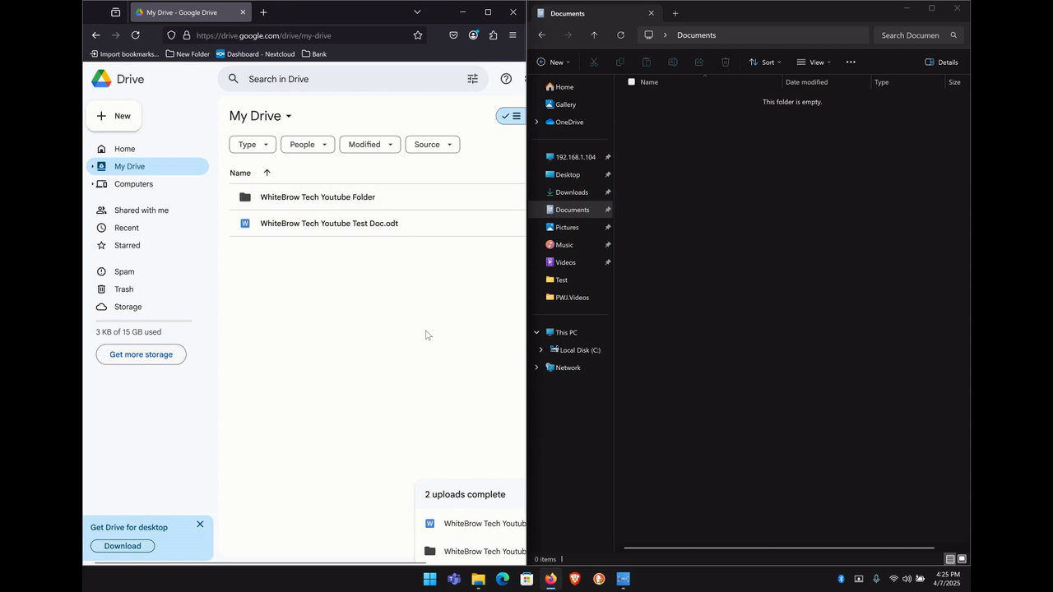
{"action": "left_click", "coordinate": [487, 13]}
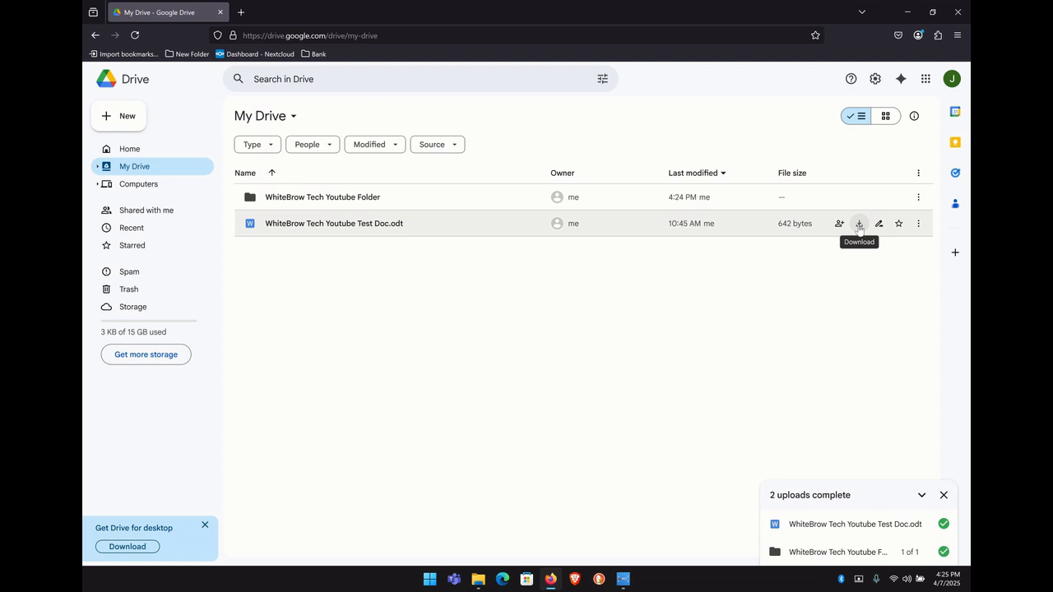
{"action": "left_click", "coordinate": [859, 225]}
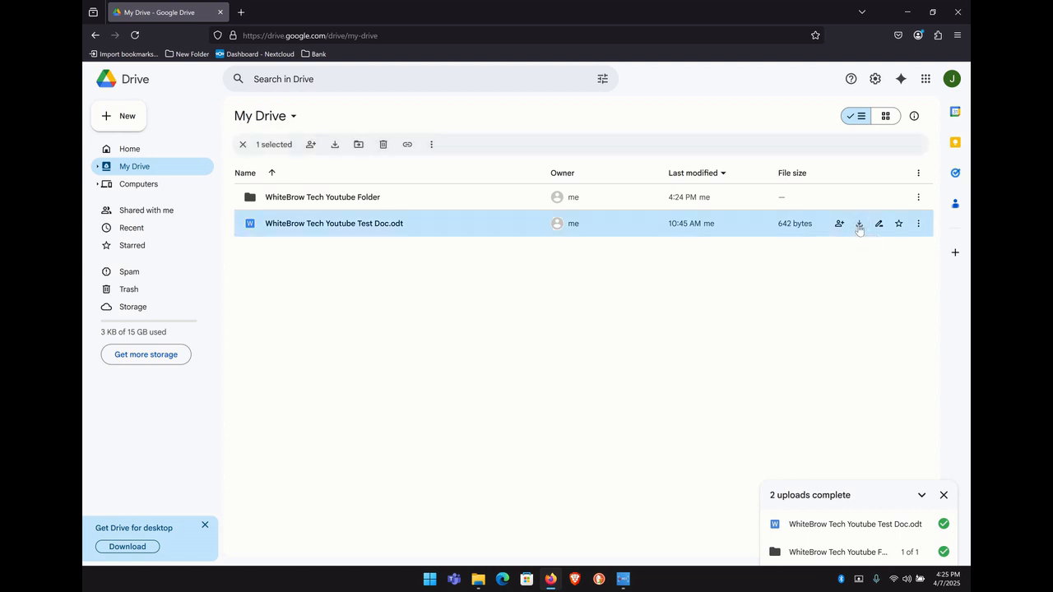
{"action": "left_click", "coordinate": [859, 226]}
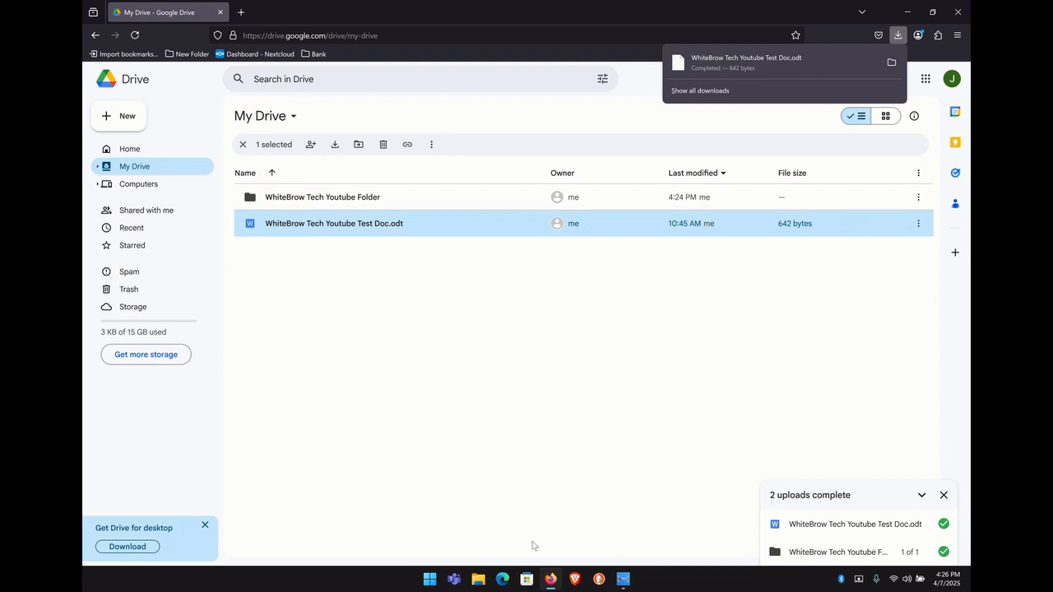
Open a maximized File Explorer window and display the Downloads folder.
{"action": "left_click", "coordinate": [482, 578]}
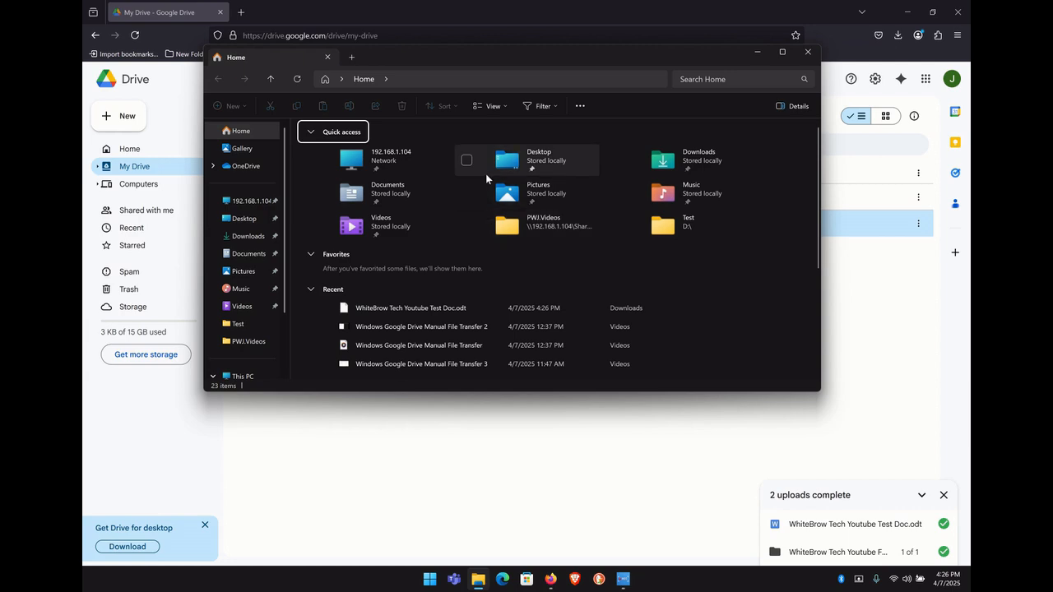
{"action": "left_click_drag", "start_coordinate": [477, 57], "coordinate": [1051, 132]}
{"action": "left_click", "coordinate": [932, 7]}
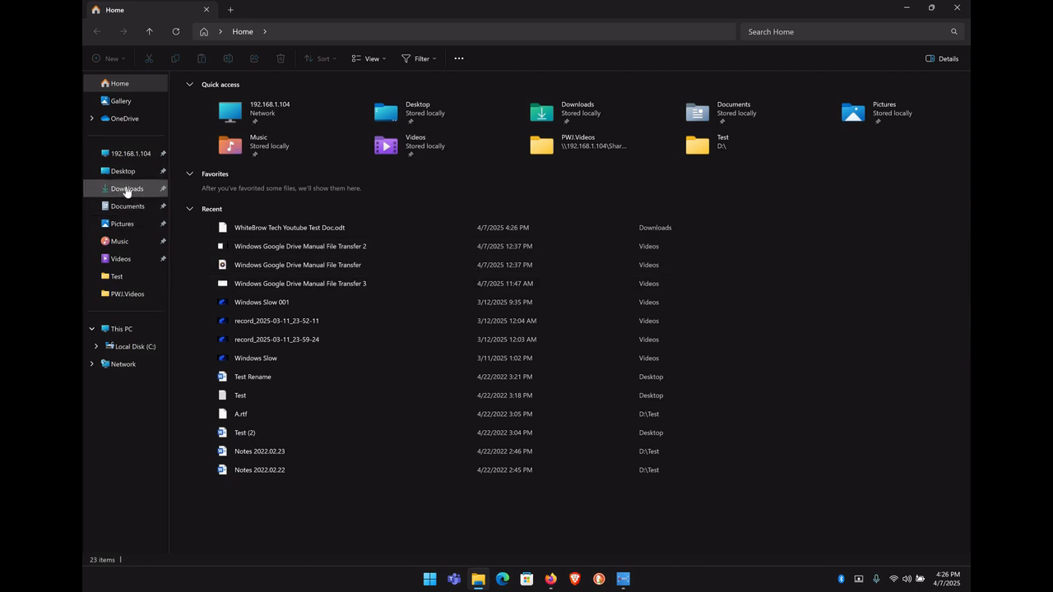
{"action": "left_click", "coordinate": [130, 191]}
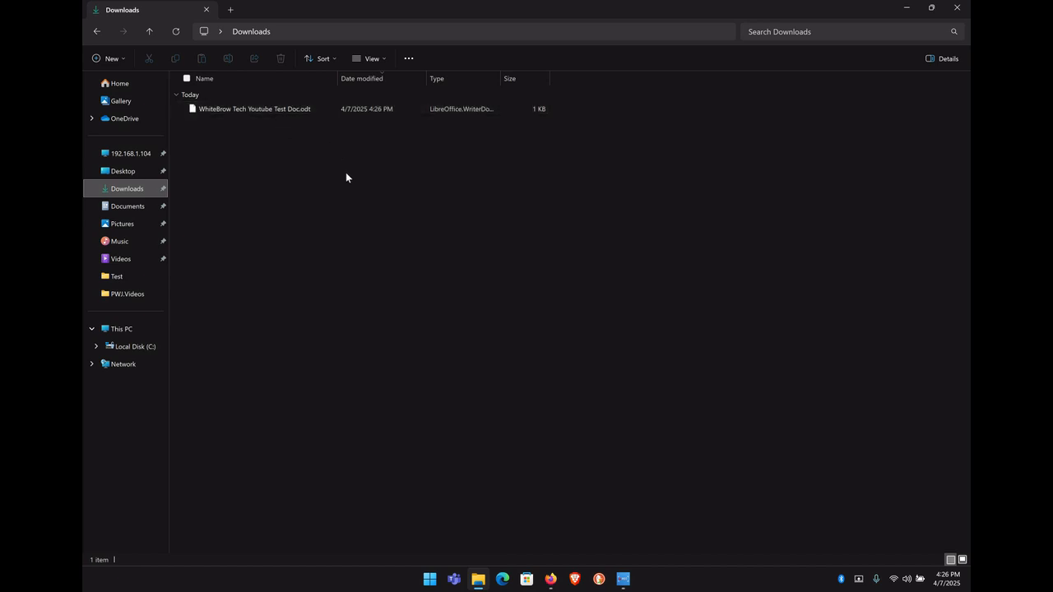
Return to My Drive in Firefox and download WhiteBrow Tech Youtube Folder.
{"action": "left_click", "coordinate": [907, 8]}
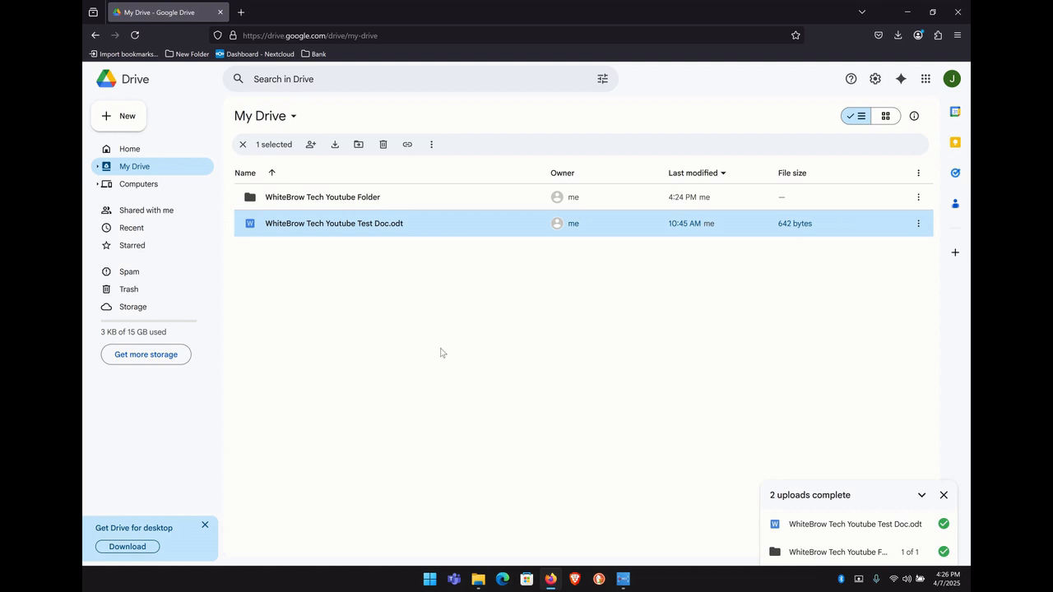
{"action": "left_click", "coordinate": [413, 201]}
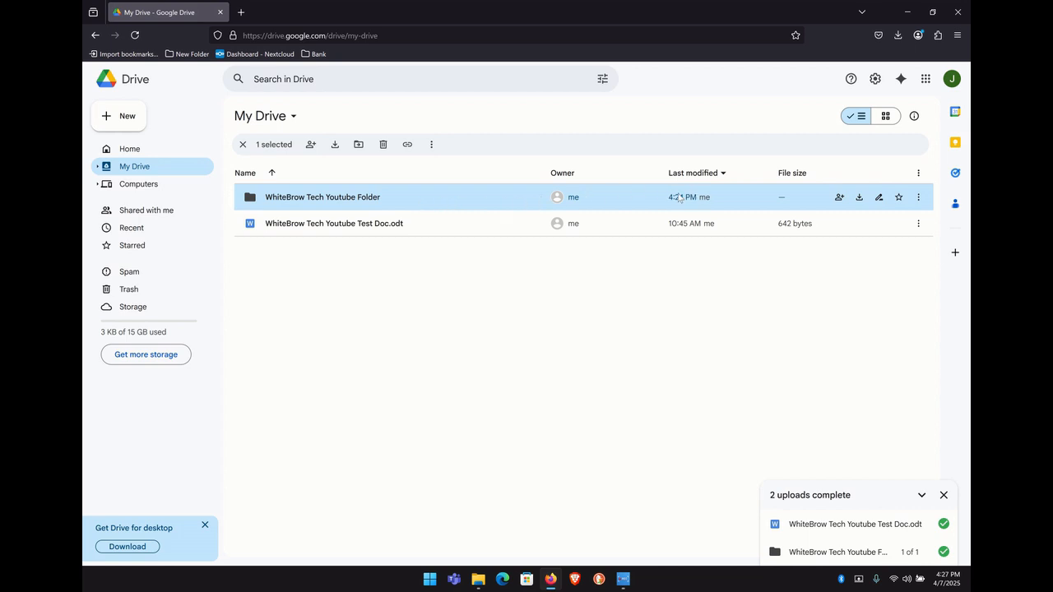
{"action": "left_click", "coordinate": [860, 198]}
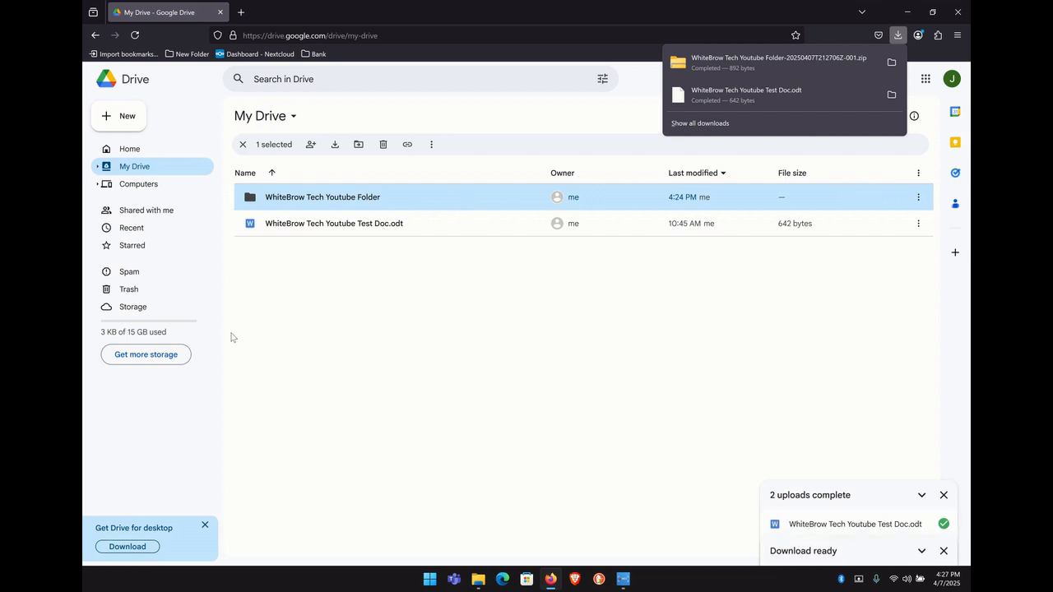
Switch to File Explorer, move both downloaded items from Downloads into Documents, and display the Documents folder.
{"action": "left_click", "coordinate": [478, 579]}
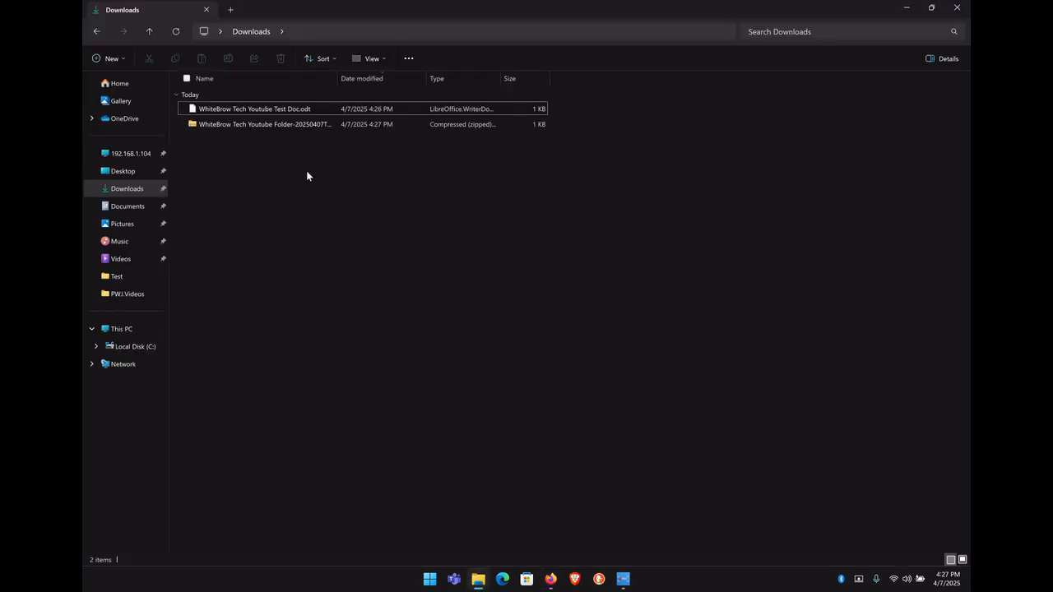
{"action": "left_click", "coordinate": [208, 127]}
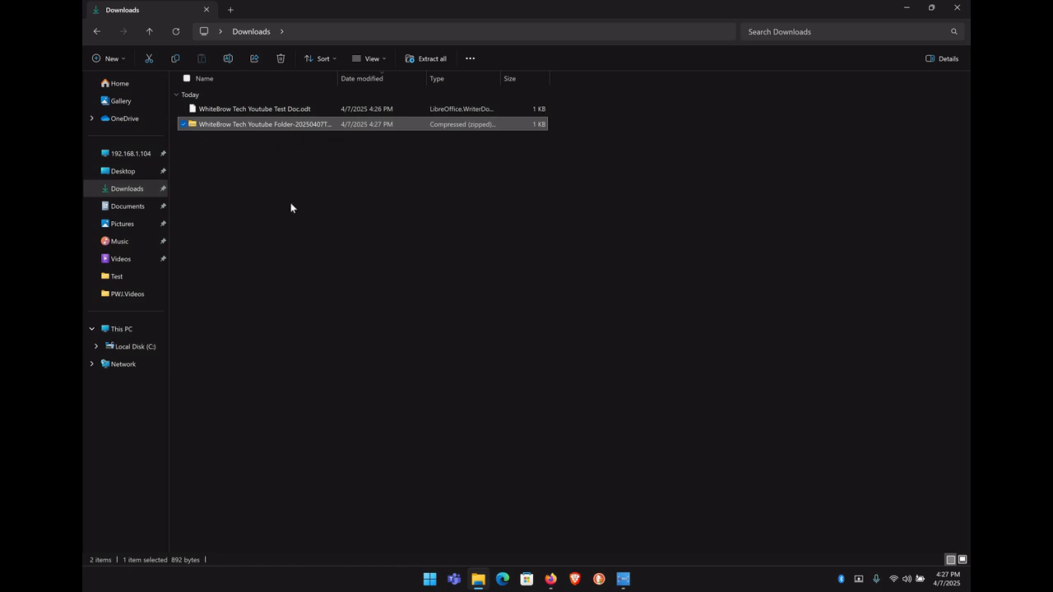
{"action": "left_click", "coordinate": [186, 78]}
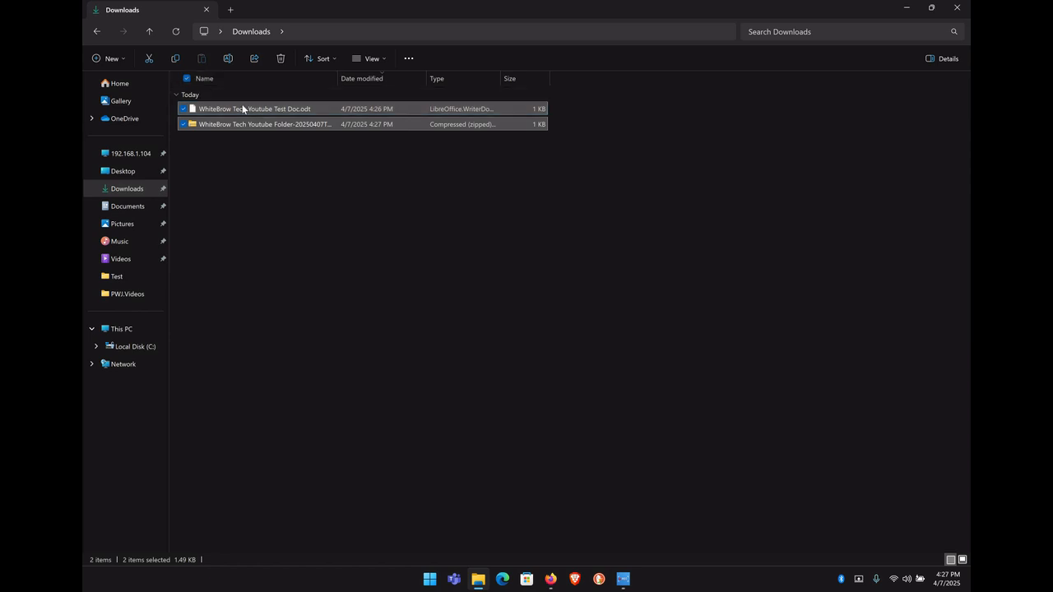
{"action": "left_click_drag", "start_coordinate": [243, 109], "coordinate": [133, 210]}
{"action": "left_click", "coordinate": [130, 210]}
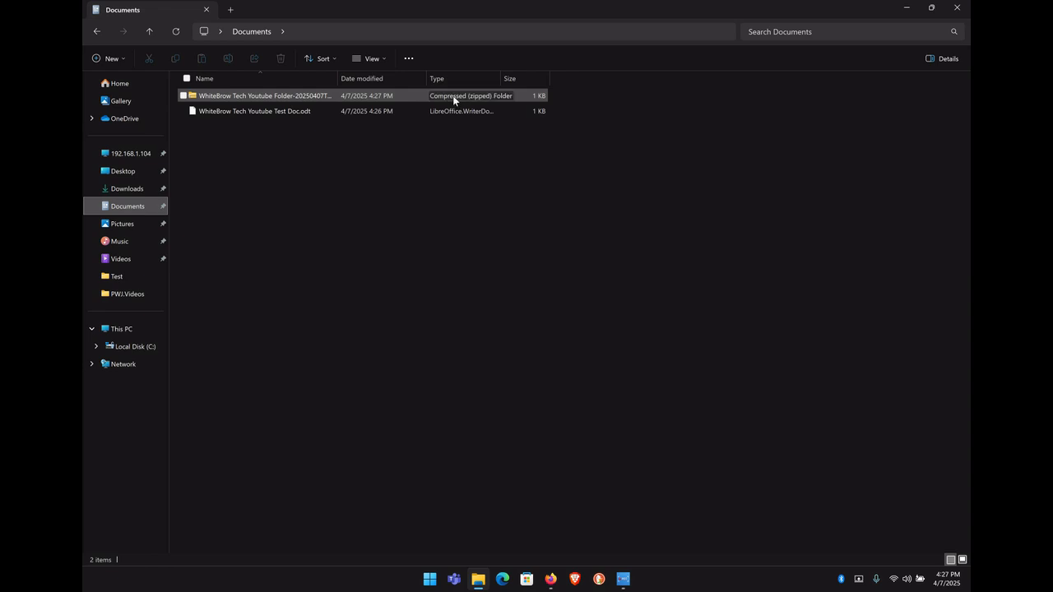
Extract the zipped WhiteBrow Tech Youtube Folder in Documents to its default destination, with the extracted files shown on completion.
{"action": "left_click", "coordinate": [290, 93]}
{"action": "right_click", "coordinate": [287, 93]}
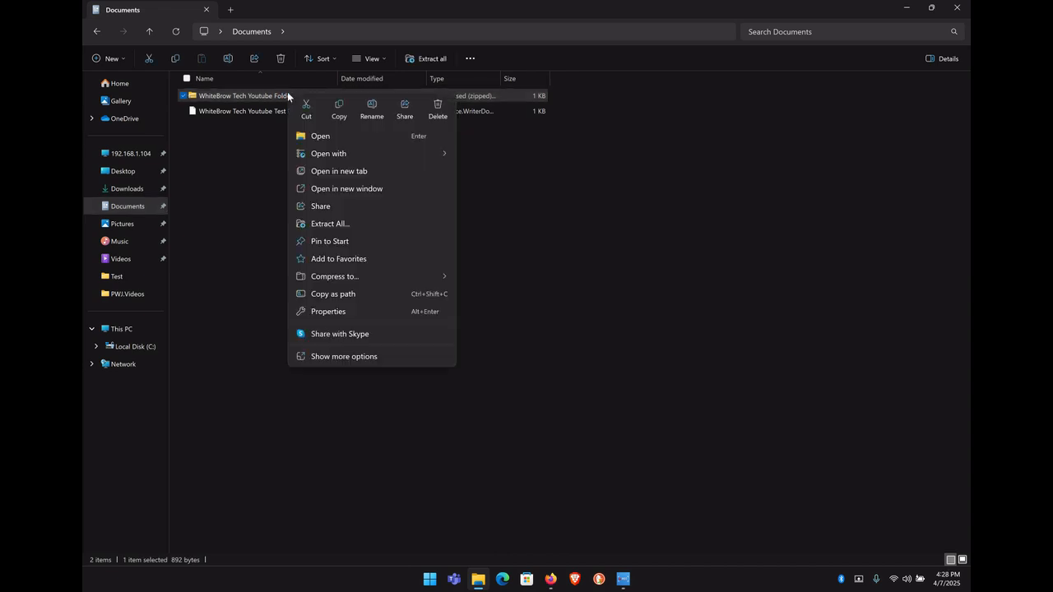
{"action": "left_click", "coordinate": [334, 226]}
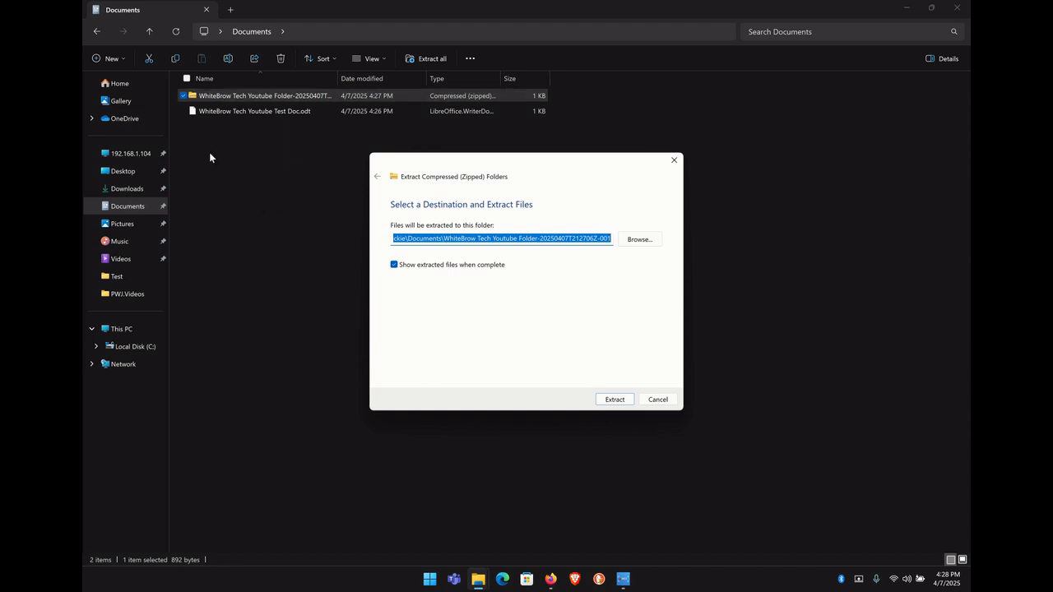
{"action": "left_click", "coordinate": [641, 238]}
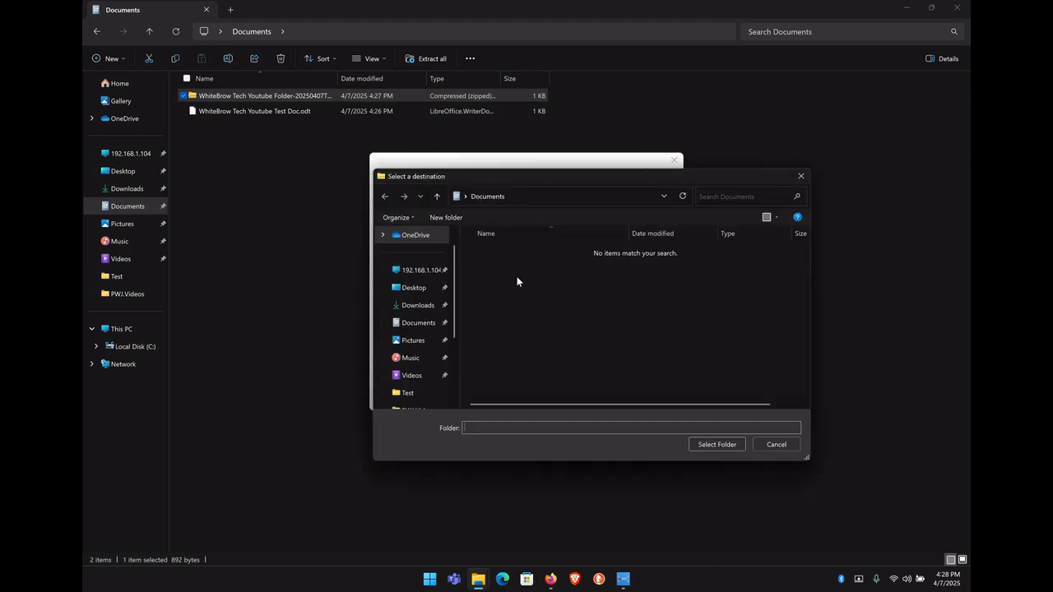
{"action": "left_click", "coordinate": [800, 176]}
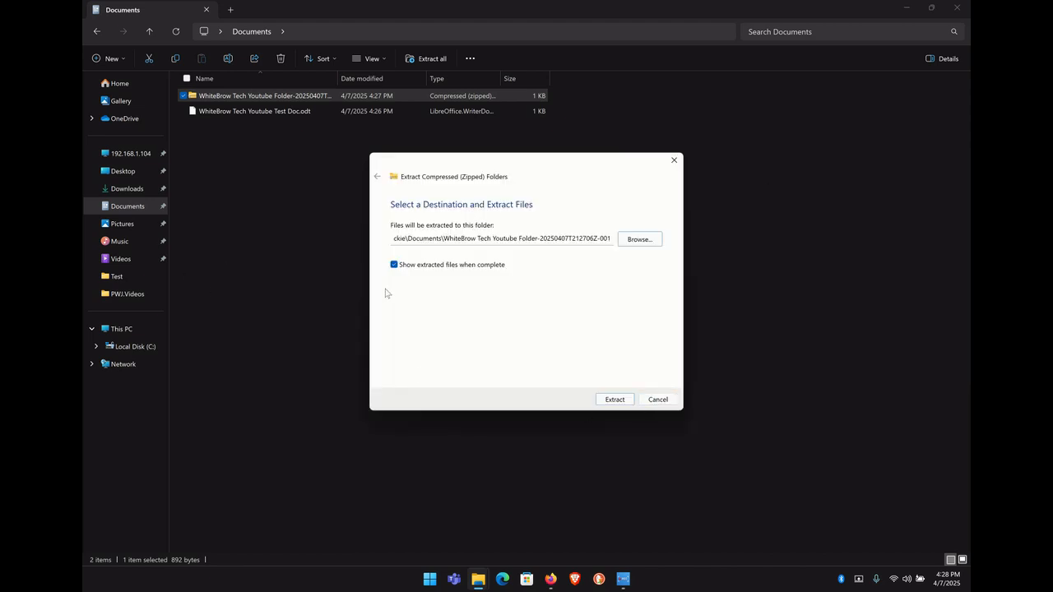
{"action": "left_click", "coordinate": [615, 400]}
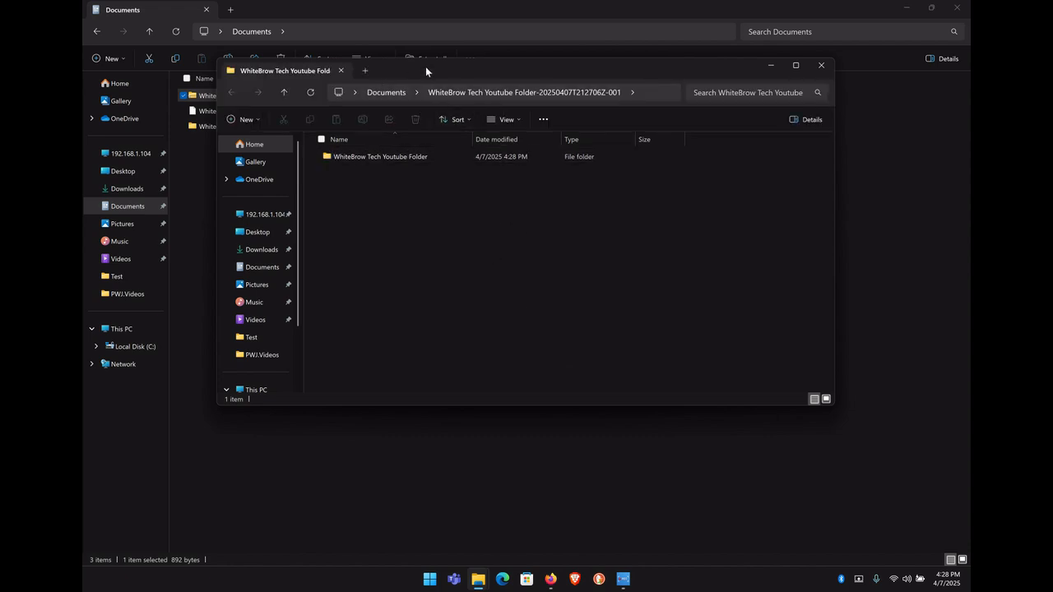
Move WhiteBrow Tech Youtube Folder out of the extracted folder's window directly into the Documents folder.
{"action": "left_click_drag", "start_coordinate": [428, 71], "coordinate": [535, 194]}
{"action": "left_click_drag", "start_coordinate": [487, 218], "coordinate": [490, 270]}
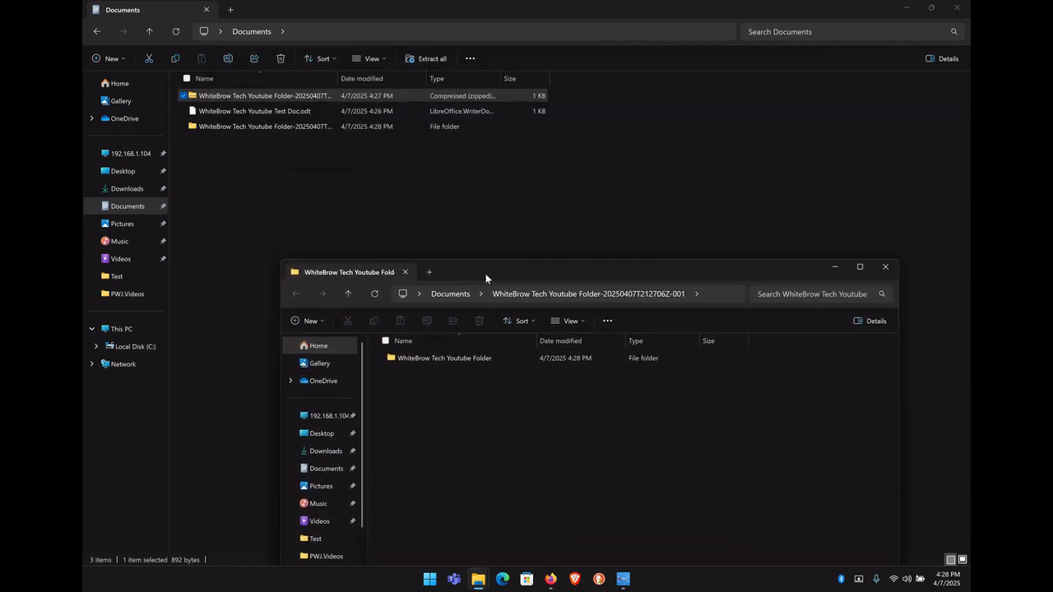
{"action": "left_click", "coordinate": [422, 360]}
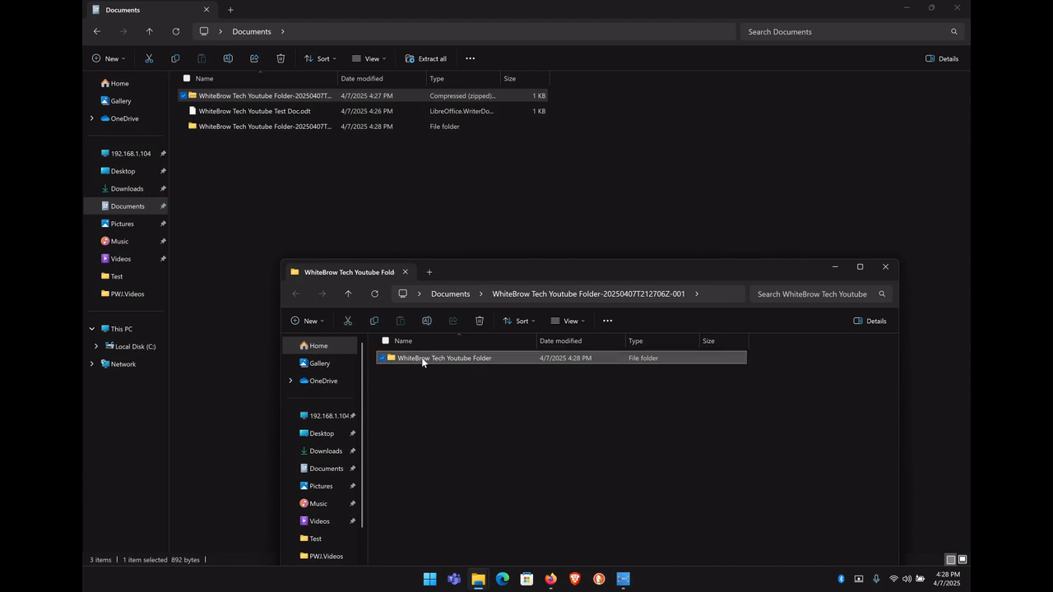
{"action": "left_click_drag", "start_coordinate": [422, 359], "coordinate": [273, 189]}
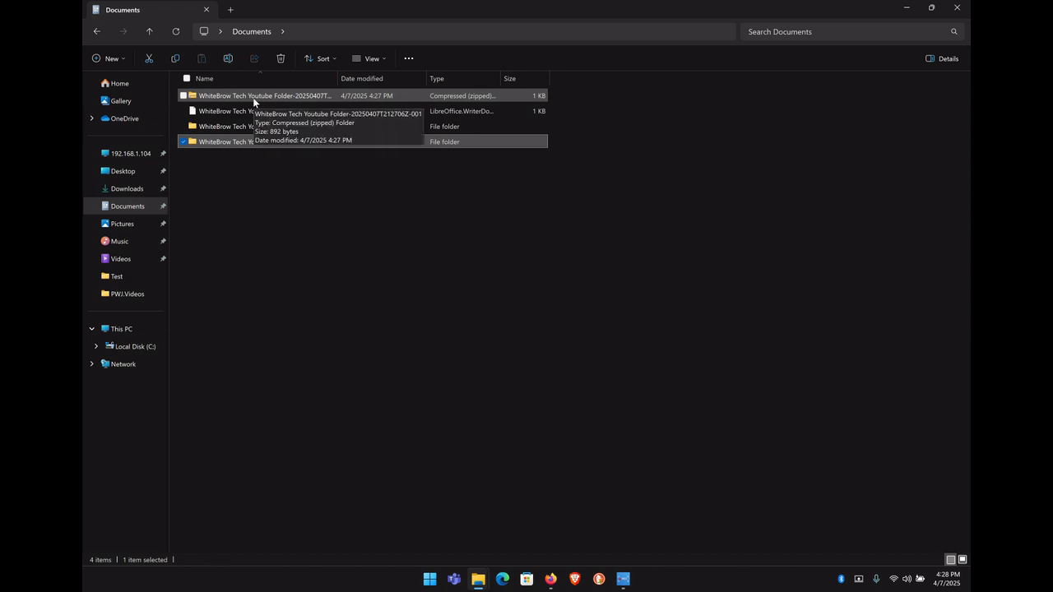
{"action": "left_click", "coordinate": [350, 205]}
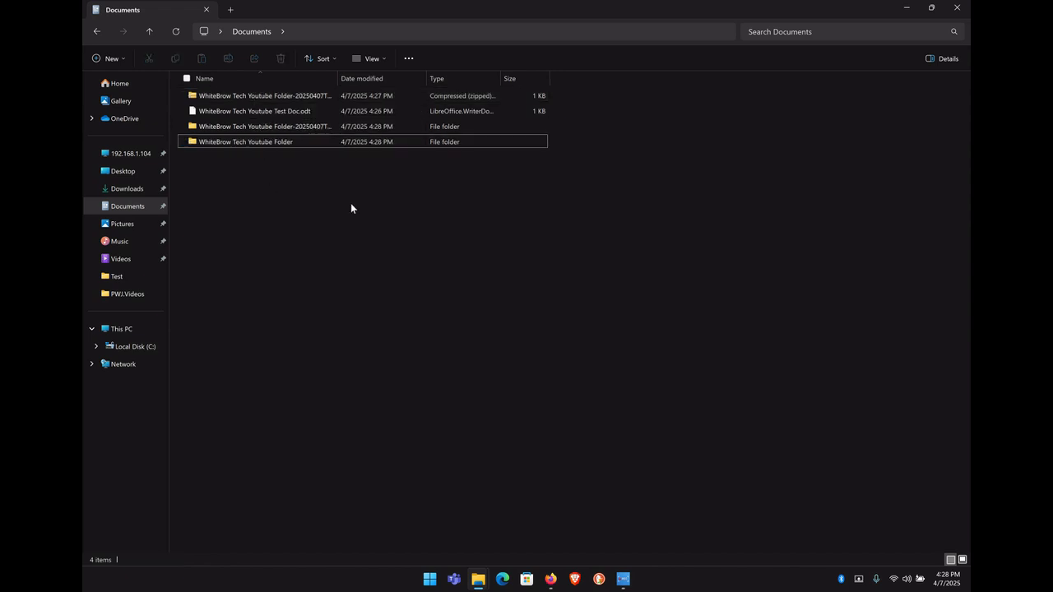
Delete the zipped WhiteBrow Tech Youtube Folder archive from Documents.
{"action": "left_click", "coordinate": [302, 97]}
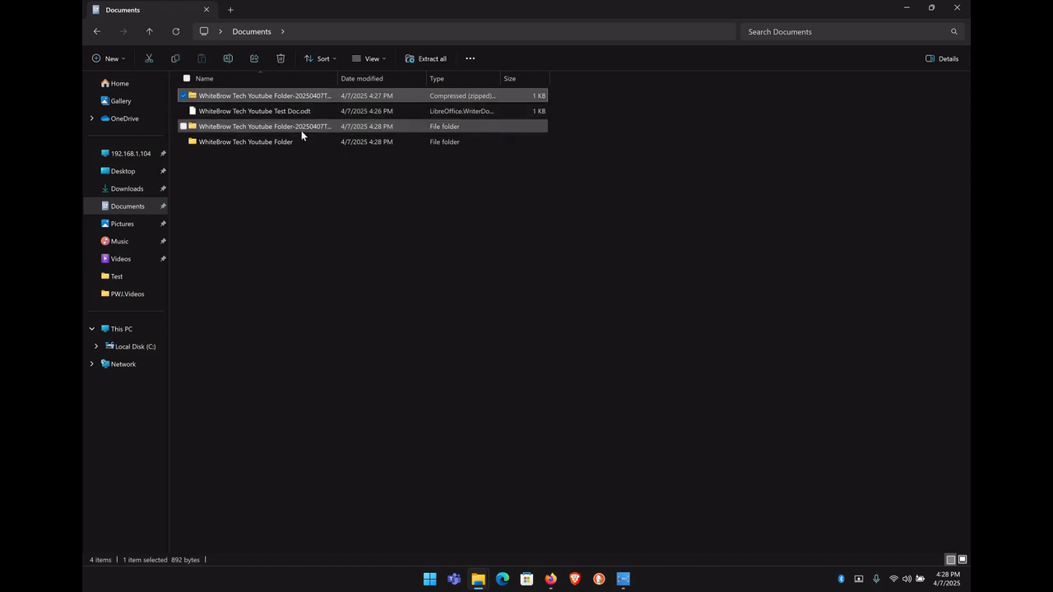
{"action": "left_click", "coordinate": [301, 125]}
{"action": "left_click", "coordinate": [302, 97]}
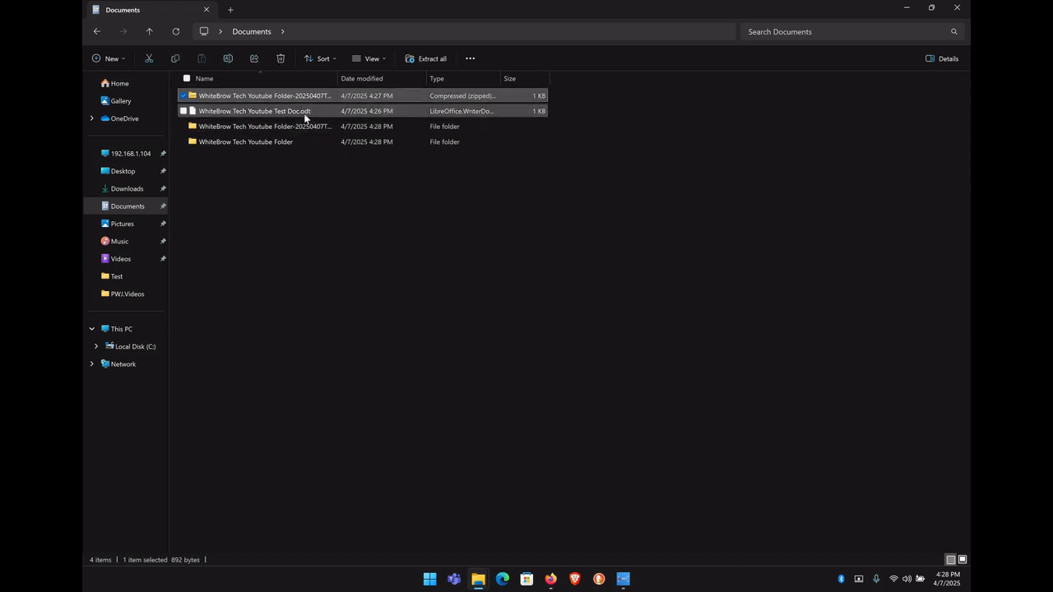
{"action": "left_click", "coordinate": [306, 127]}
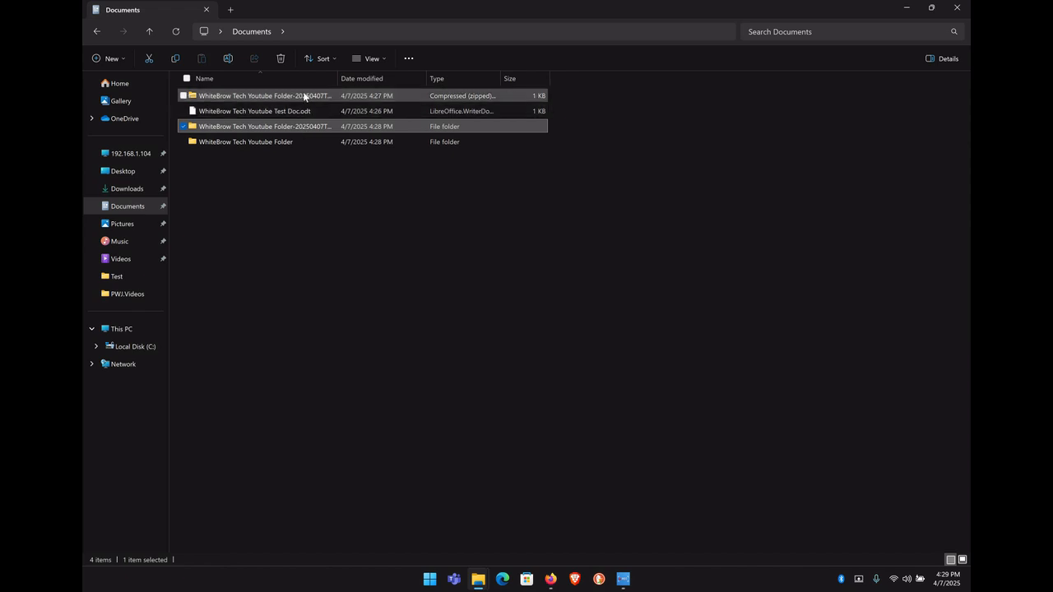
{"action": "left_click", "coordinate": [303, 93]}
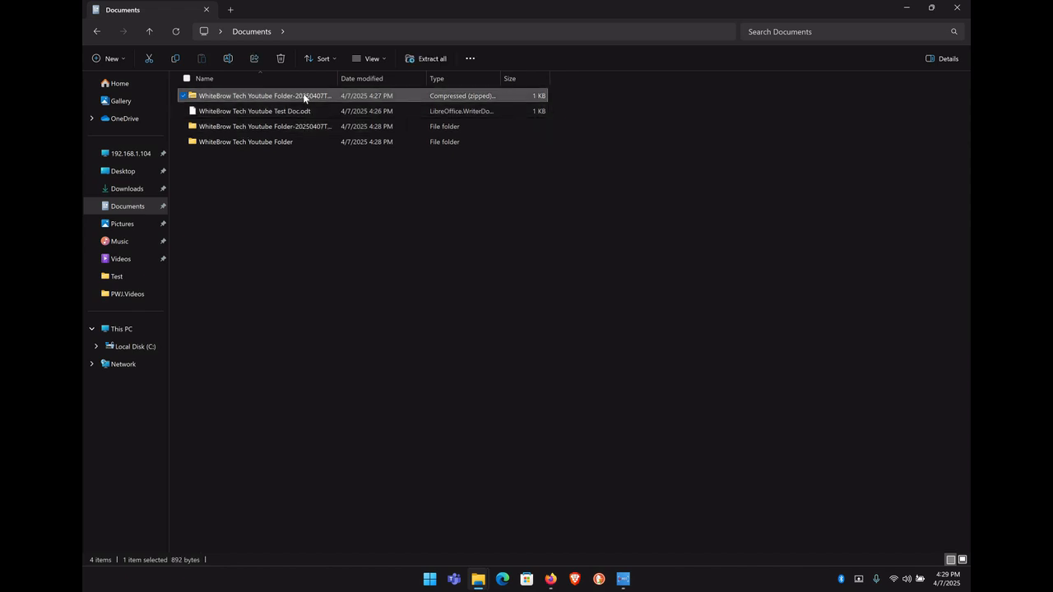
{"action": "right_click", "coordinate": [303, 93]}
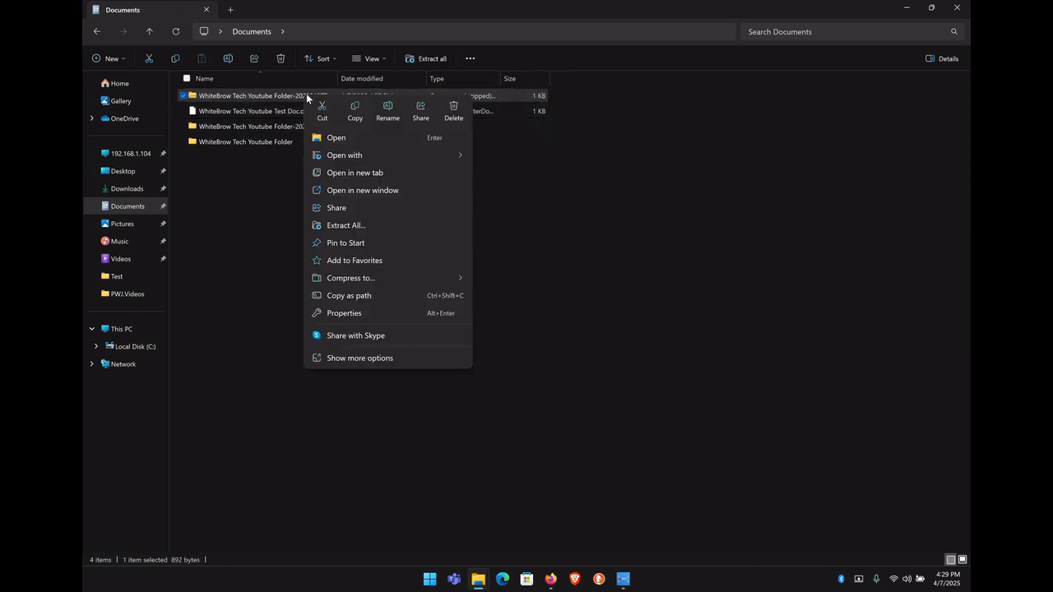
{"action": "left_click", "coordinate": [454, 108]}
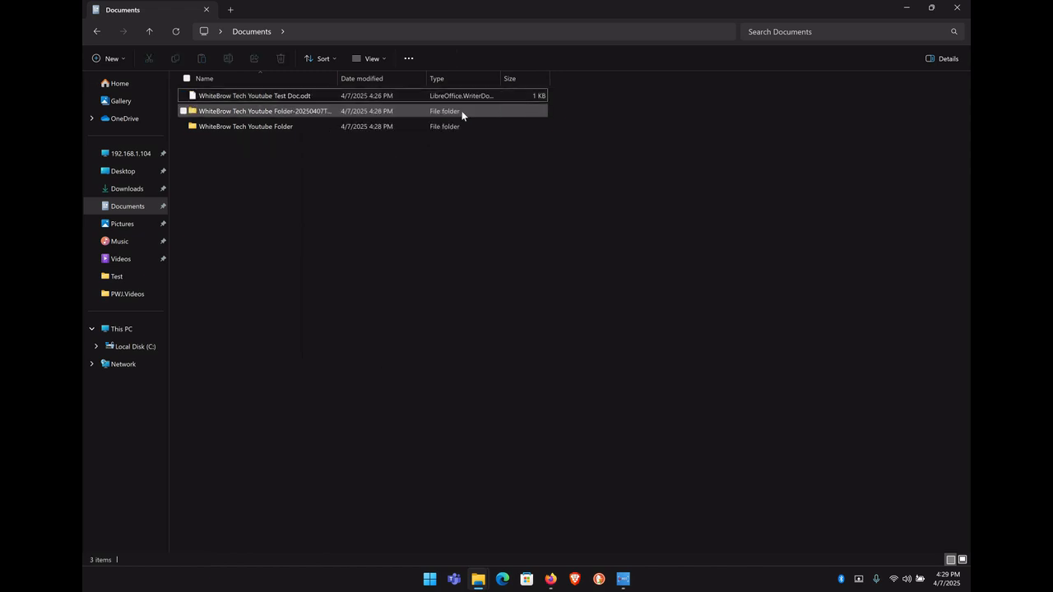
Delete the extracted WhiteBrow Tech Youtube Folder that has the date-stamped name from Documents.
{"action": "left_click", "coordinate": [272, 116]}
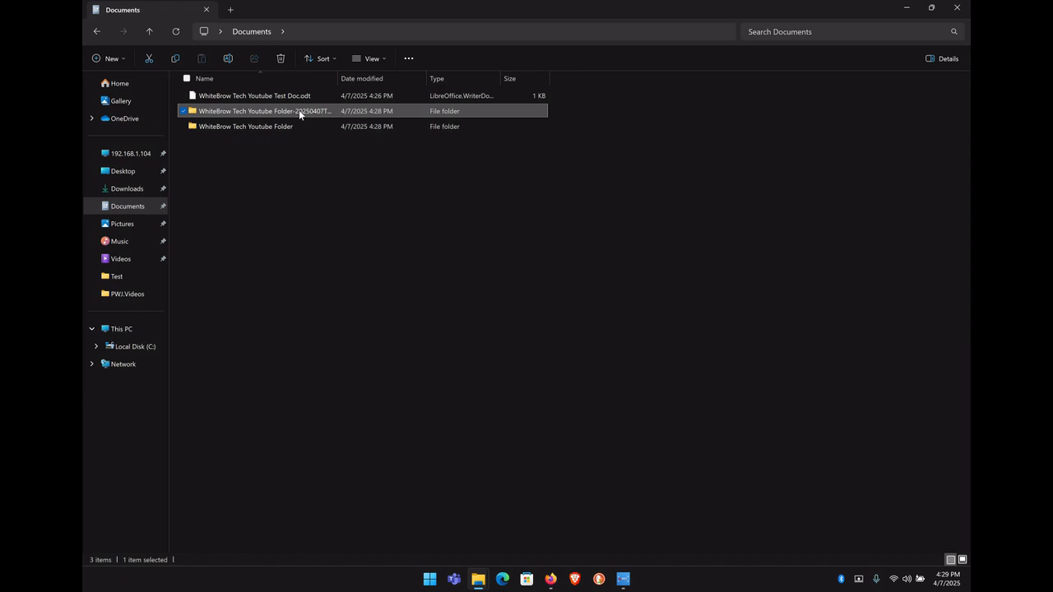
{"action": "right_click", "coordinate": [299, 109]}
{"action": "left_click", "coordinate": [417, 125]}
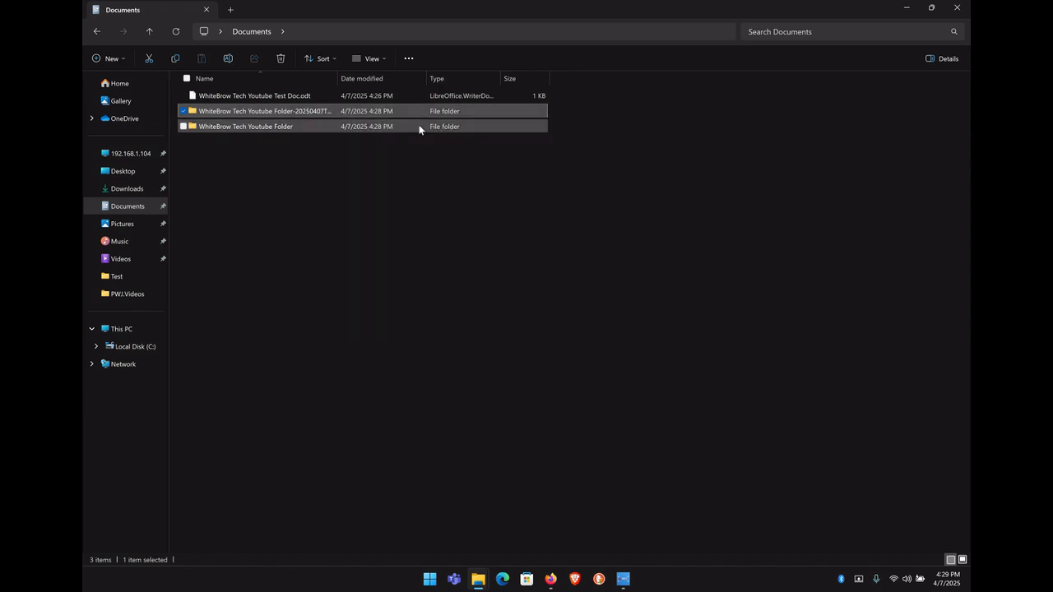
Open WhiteBrow Tech Youtube Folder in Documents to examine its contents.
{"action": "left_click", "coordinate": [215, 113]}
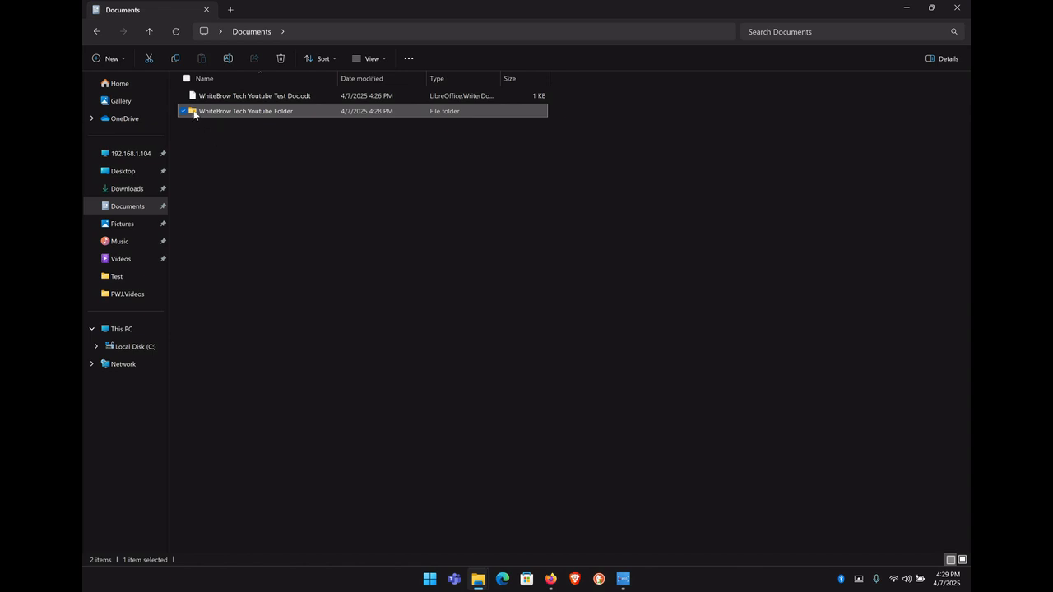
{"action": "double_click", "coordinate": [195, 114]}
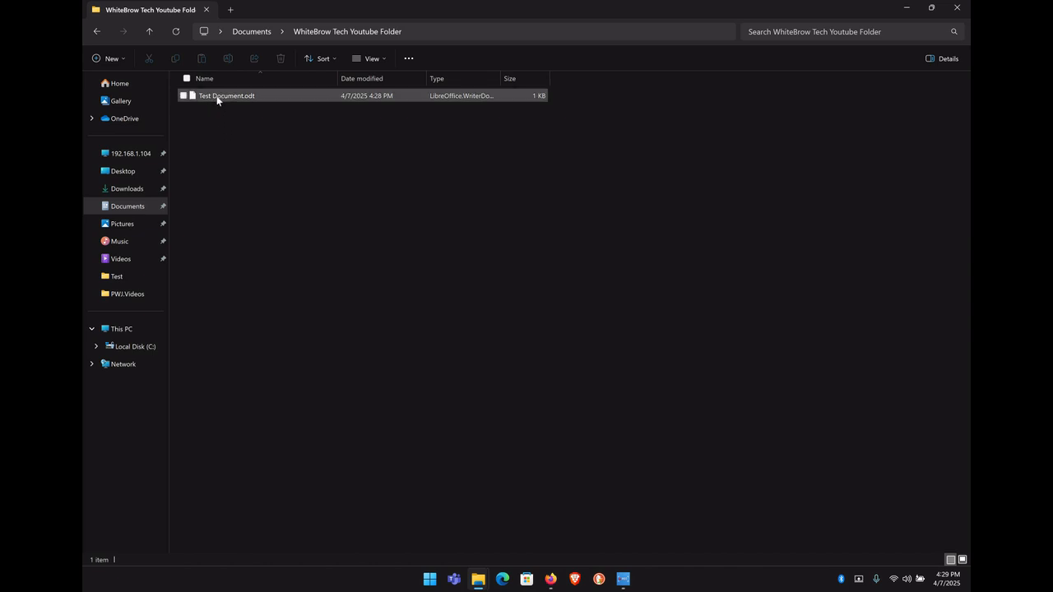
Close the current File Explorer window, then maximize the remaining one and display the Documents folder.
{"action": "left_click", "coordinate": [957, 10]}
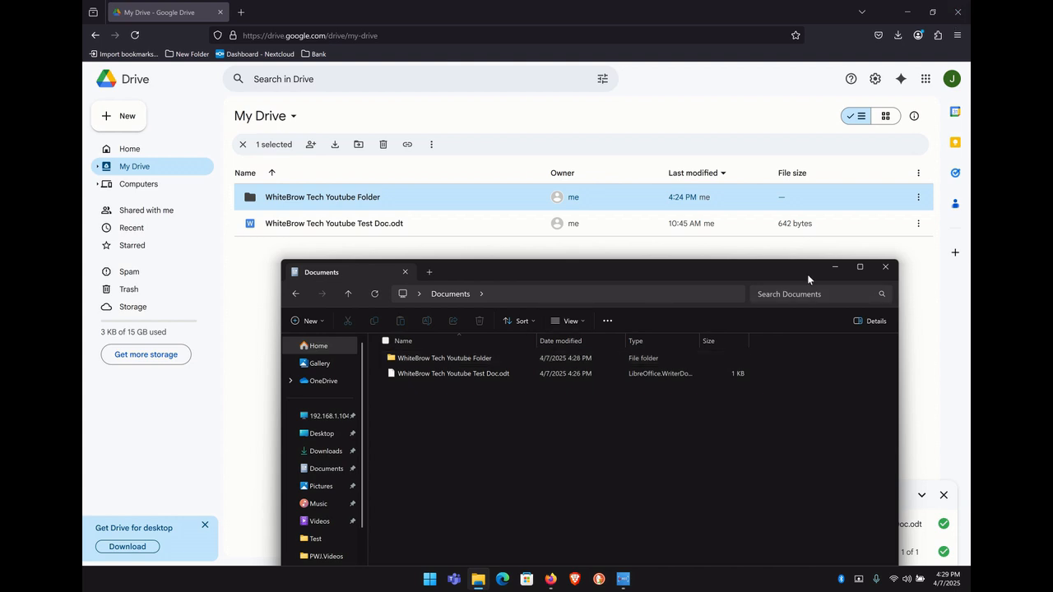
{"action": "left_click", "coordinate": [861, 267]}
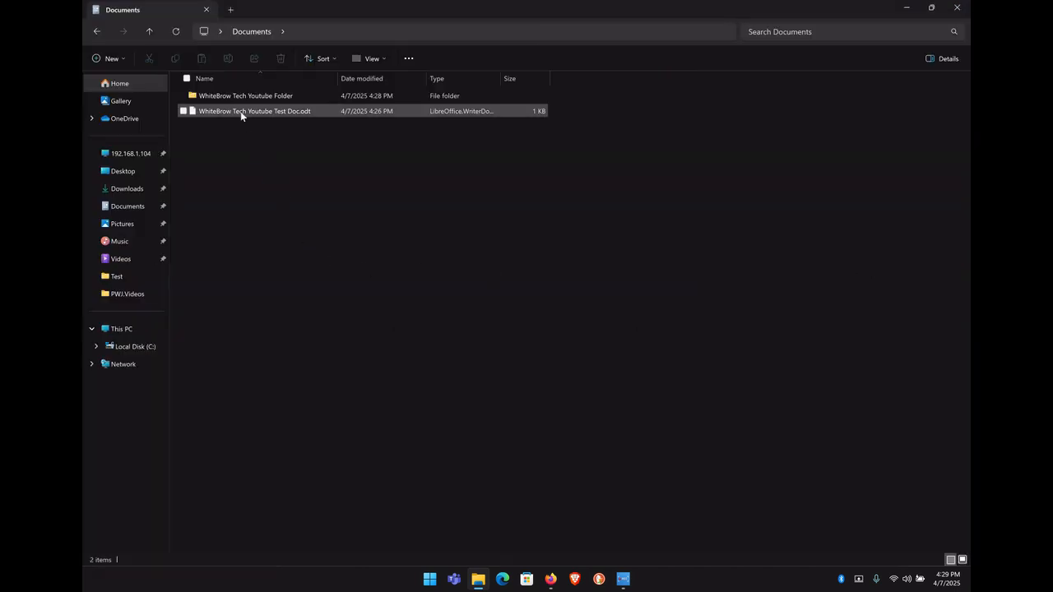
{"action": "left_click", "coordinate": [125, 206]}
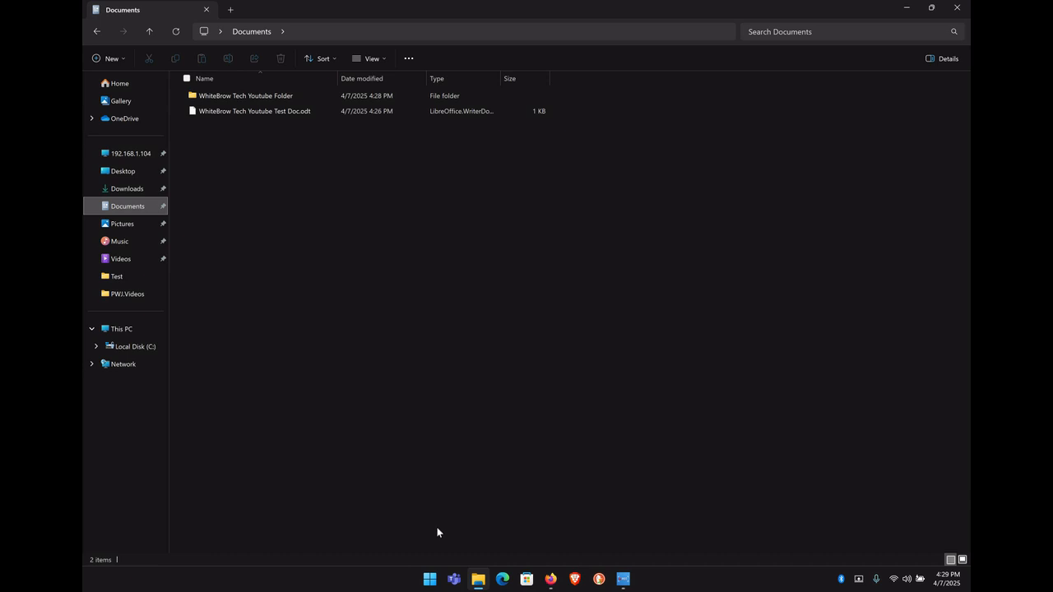
Find and open the Recycle Bin, restore the zipped WhiteBrow Tech Youtube Folder deleted at 10:18 AM, and close the window.
{"action": "left_click", "coordinate": [430, 579]}
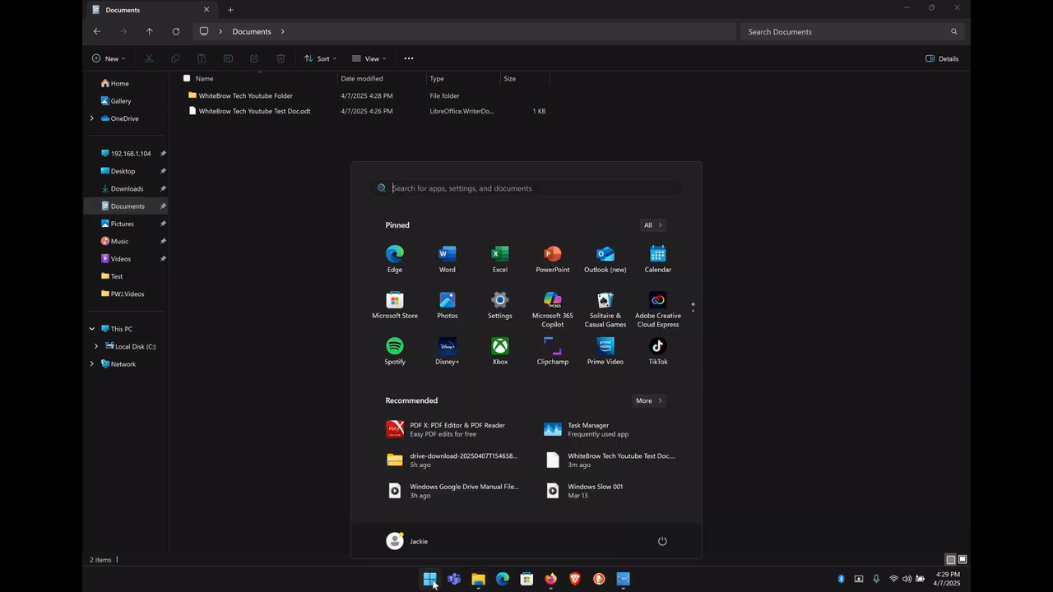
{"action": "type", "text": "recycle Bin"}
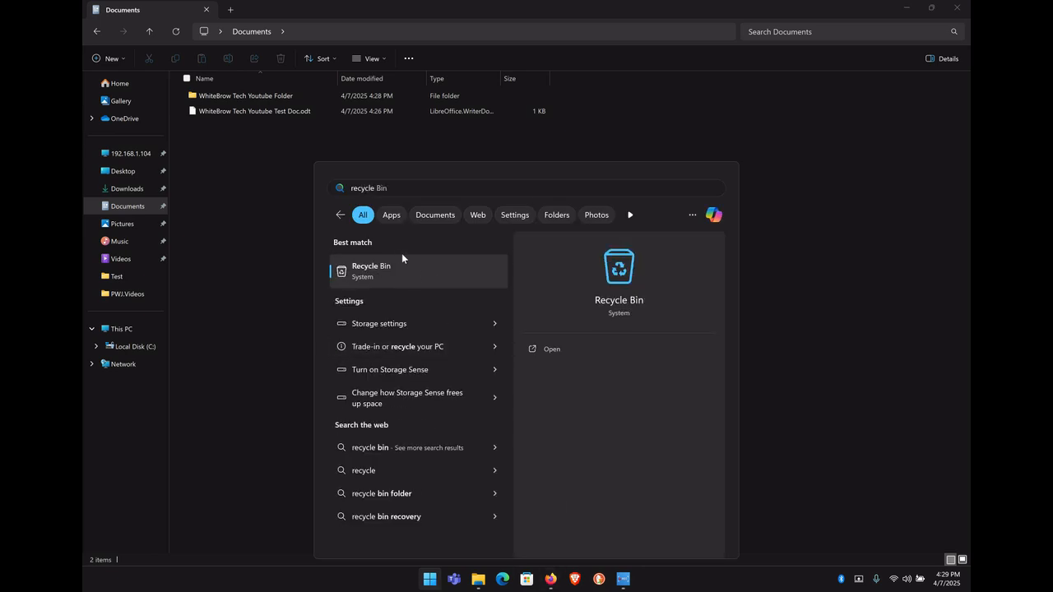
{"action": "left_click", "coordinate": [374, 269]}
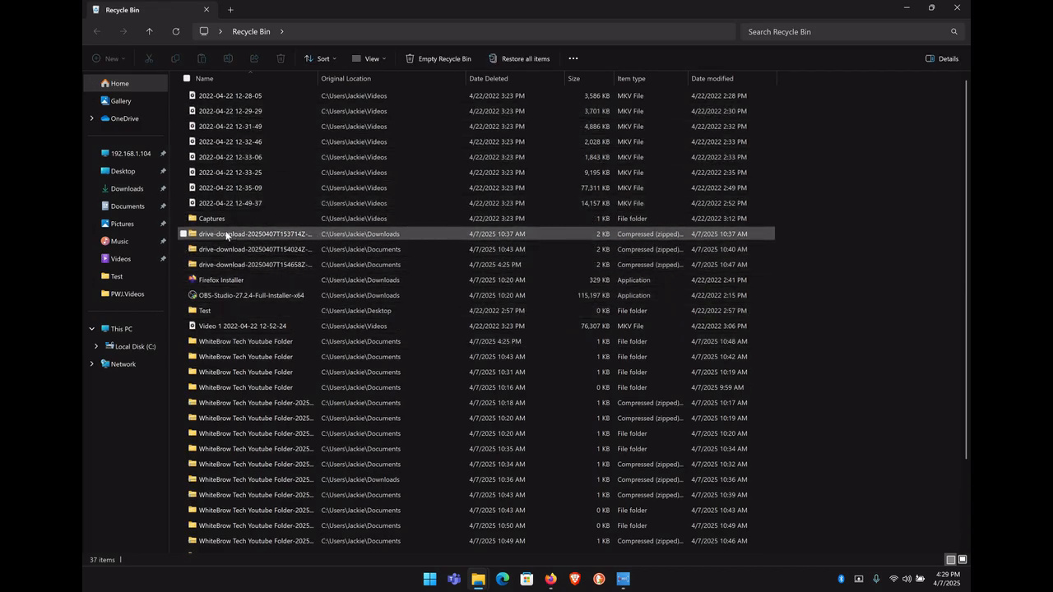
{"action": "left_click", "coordinate": [225, 402]}
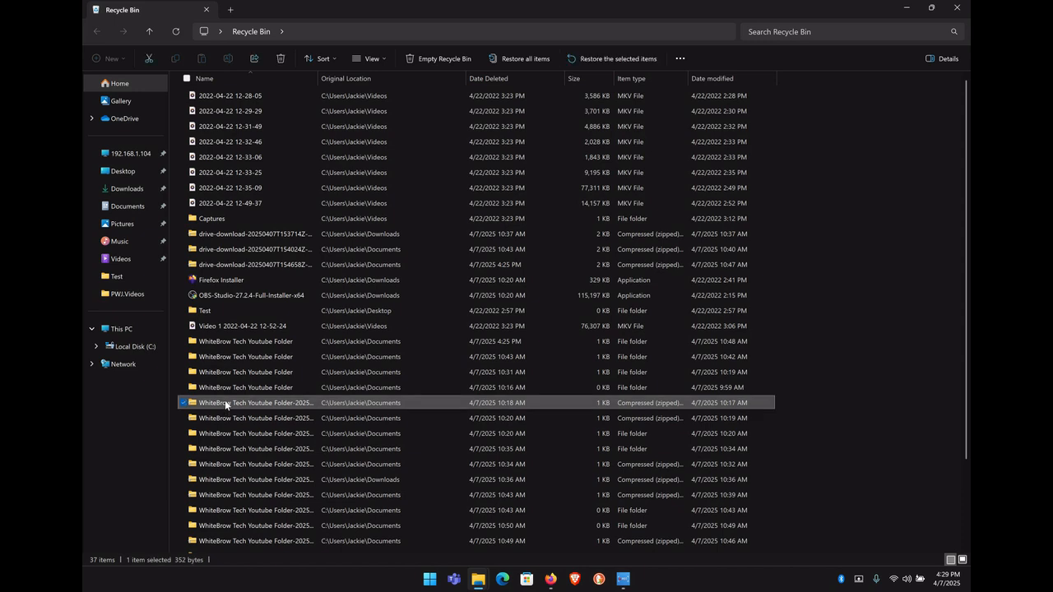
{"action": "right_click", "coordinate": [225, 402]}
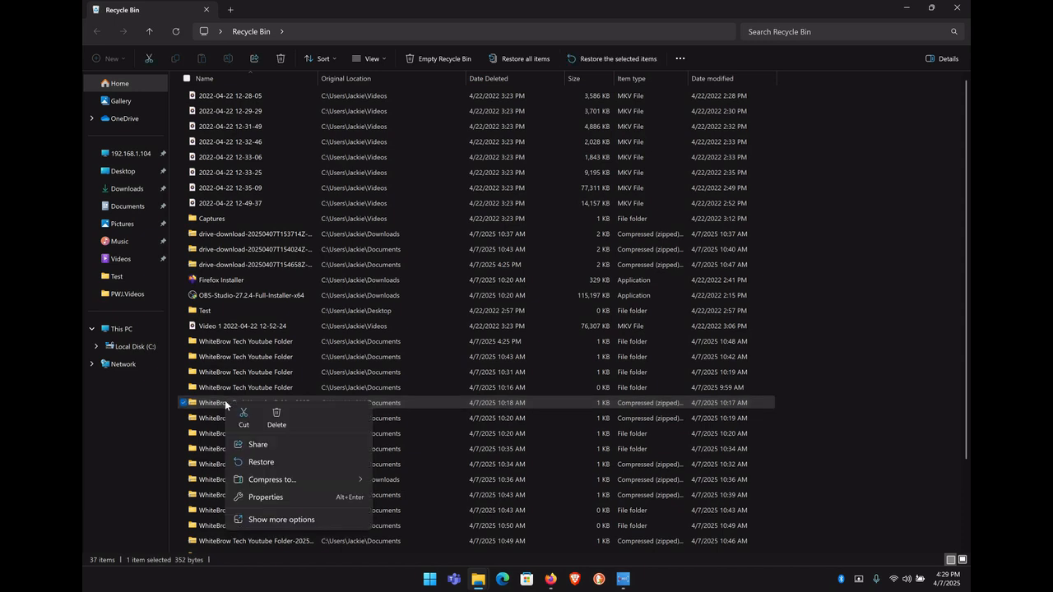
{"action": "left_click", "coordinate": [272, 463]}
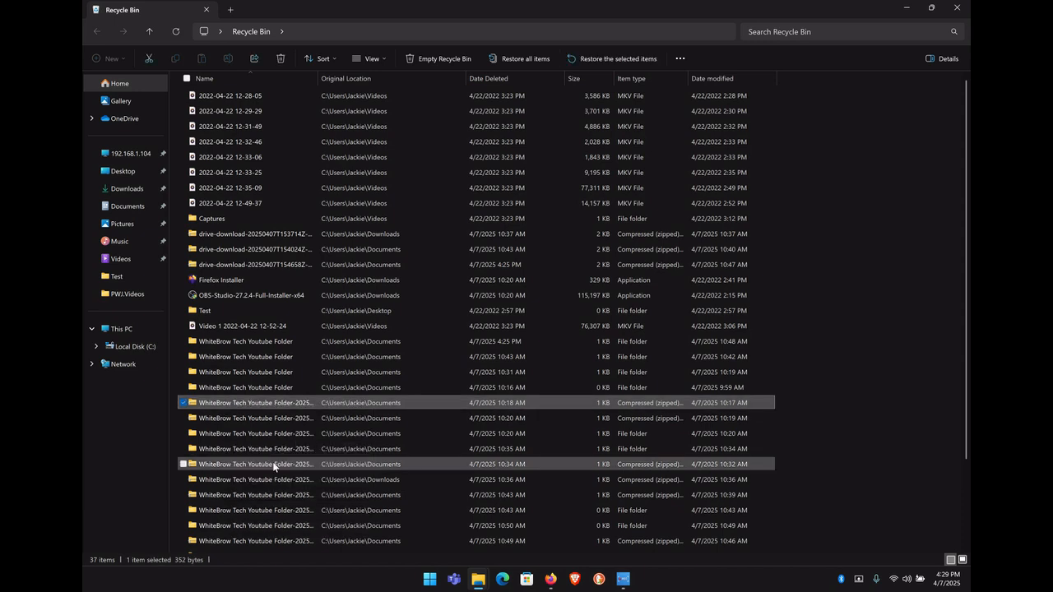
{"action": "left_click", "coordinate": [960, 9]}
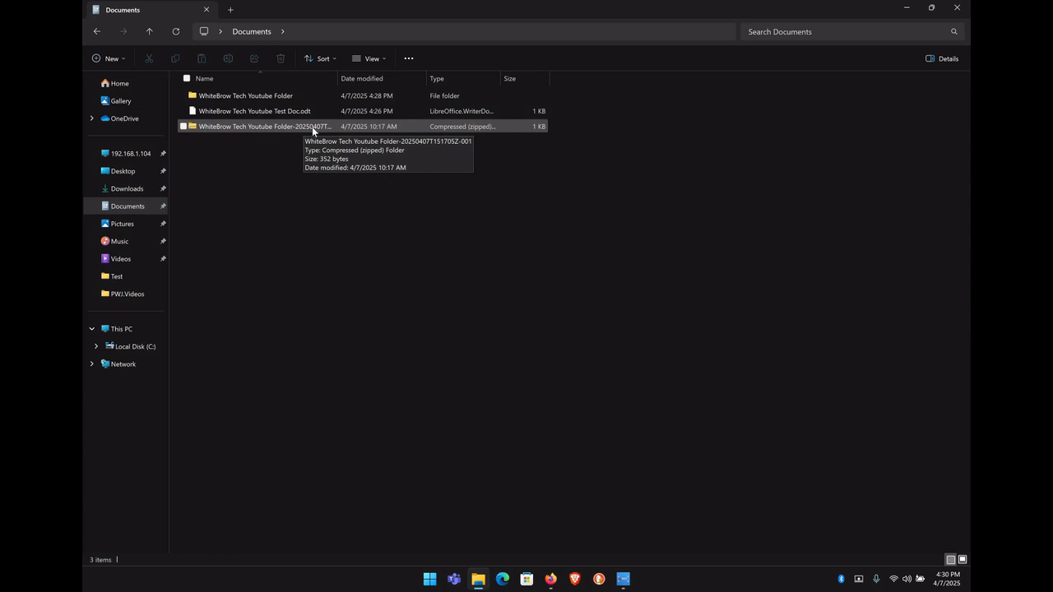
Delete the zipped WhiteBrow Tech Youtube Folder from Documents and close File Explorer.
{"action": "left_click", "coordinate": [313, 128]}
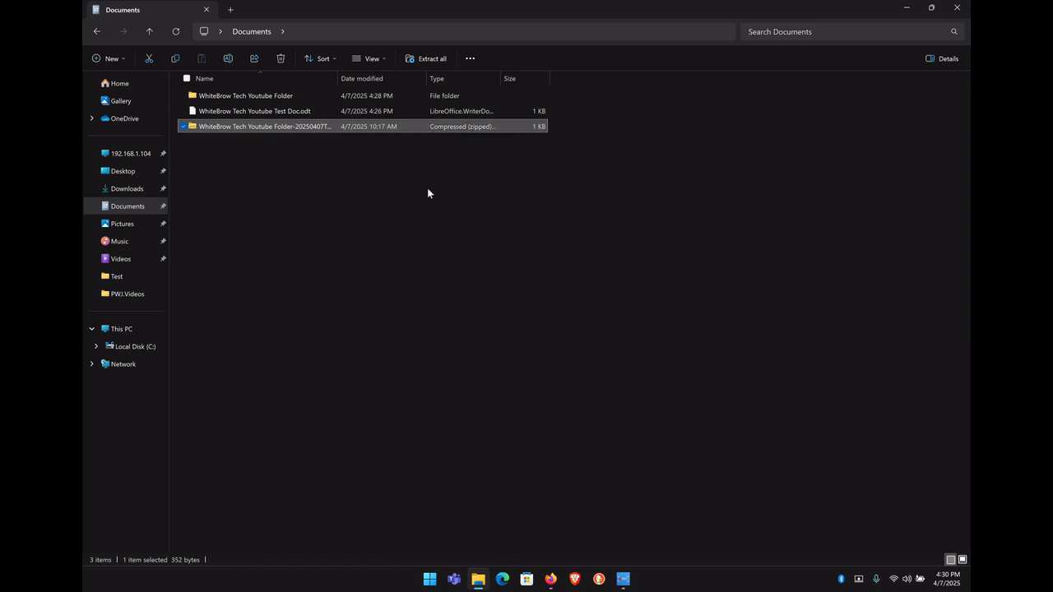
{"action": "right_click", "coordinate": [303, 130]}
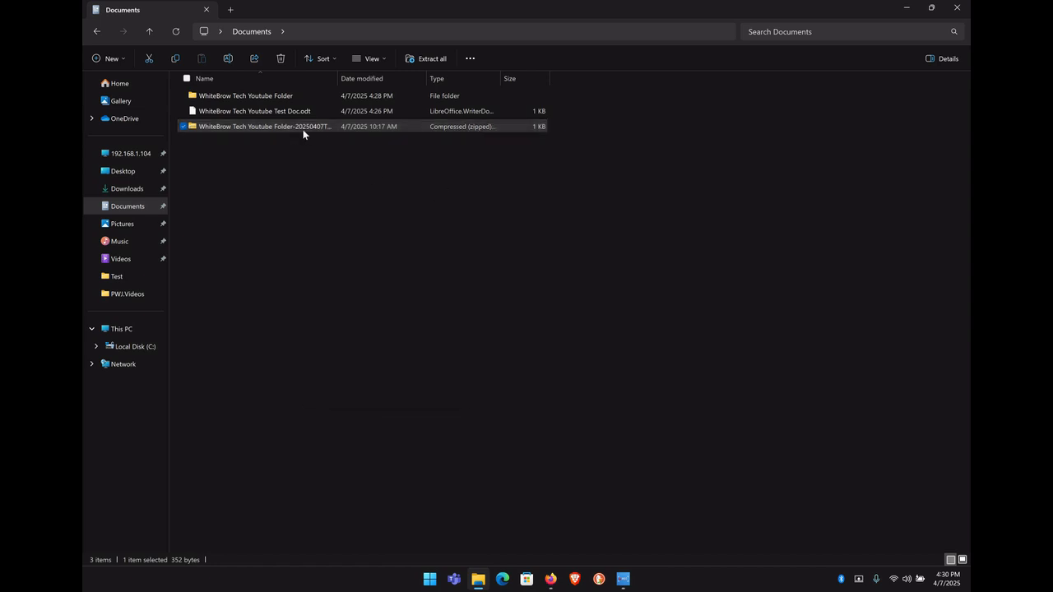
{"action": "left_click", "coordinate": [291, 126]}
{"action": "right_click", "coordinate": [291, 126]}
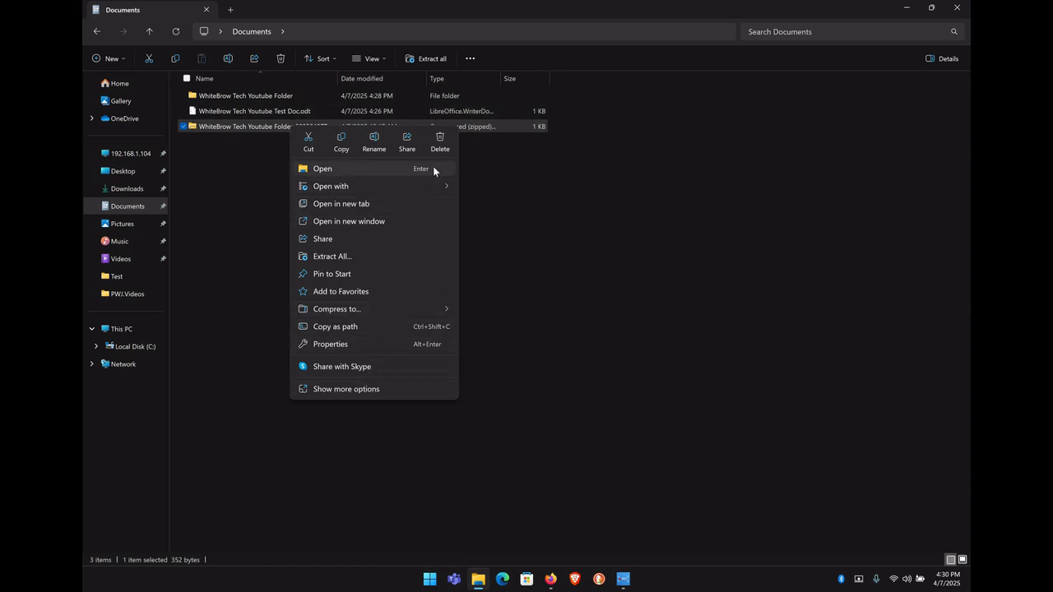
{"action": "left_click", "coordinate": [439, 140]}
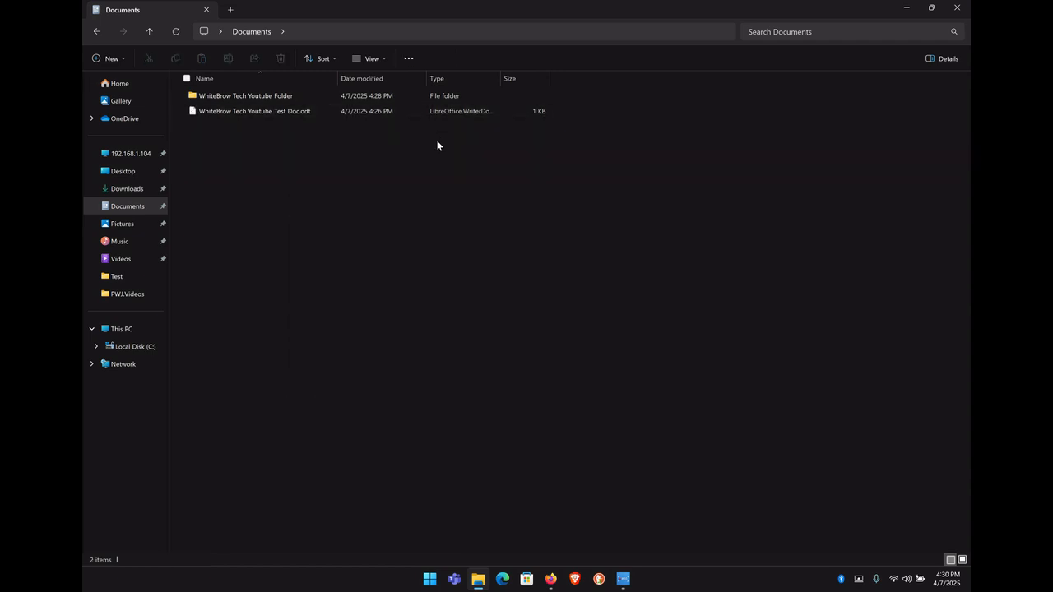
{"action": "left_click", "coordinate": [955, 12]}
In Google Drive, move WhiteBrow Tech Youtube Test Doc.odt and WhiteBrow Tech Youtube Folder from My Drive to the trash.
{"action": "left_click", "coordinate": [500, 375]}
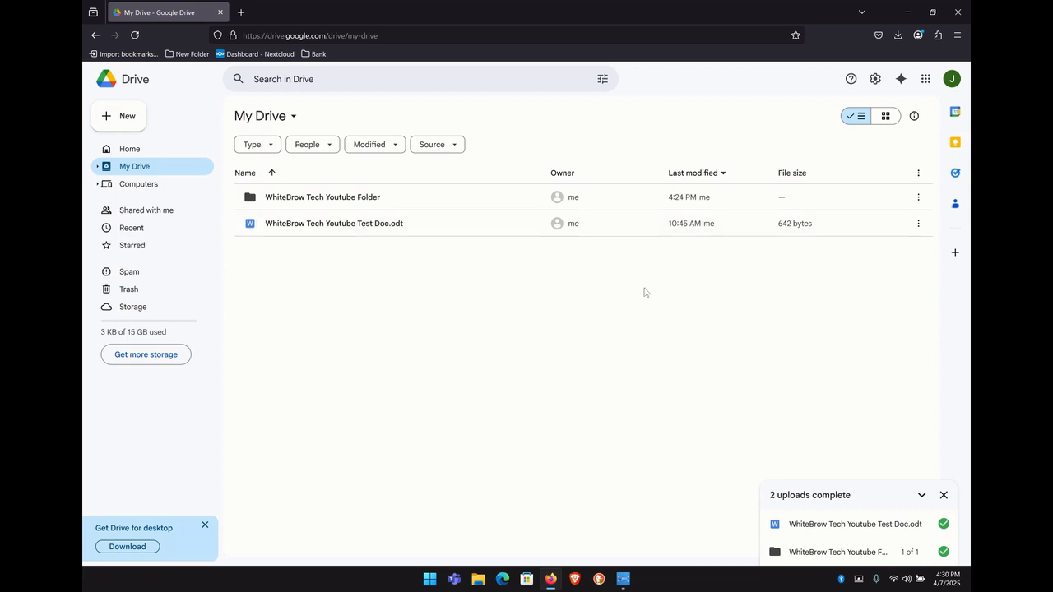
{"action": "left_click", "coordinate": [922, 229]}
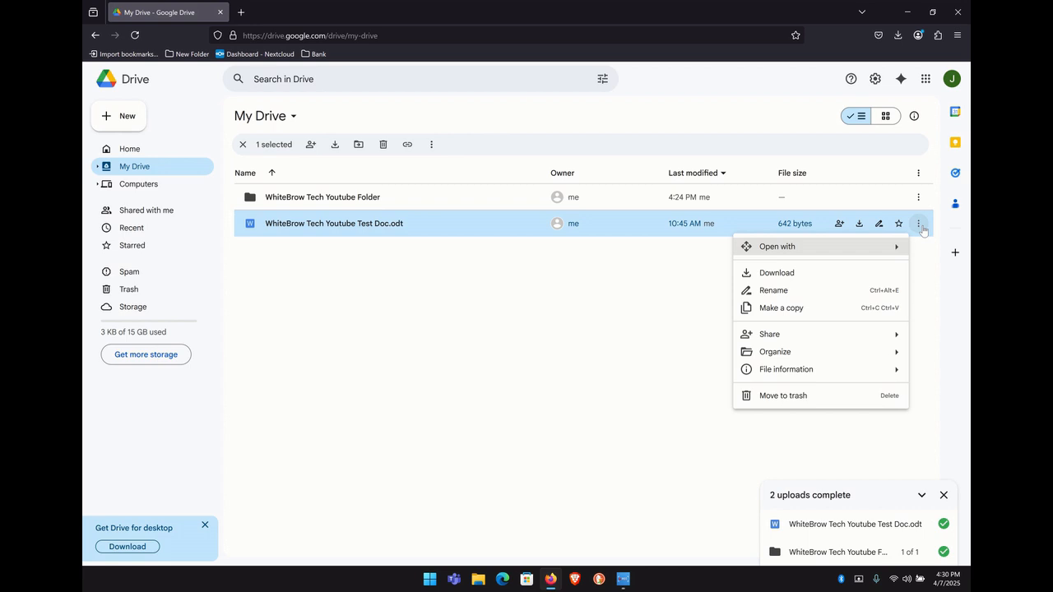
{"action": "left_click", "coordinate": [798, 399]}
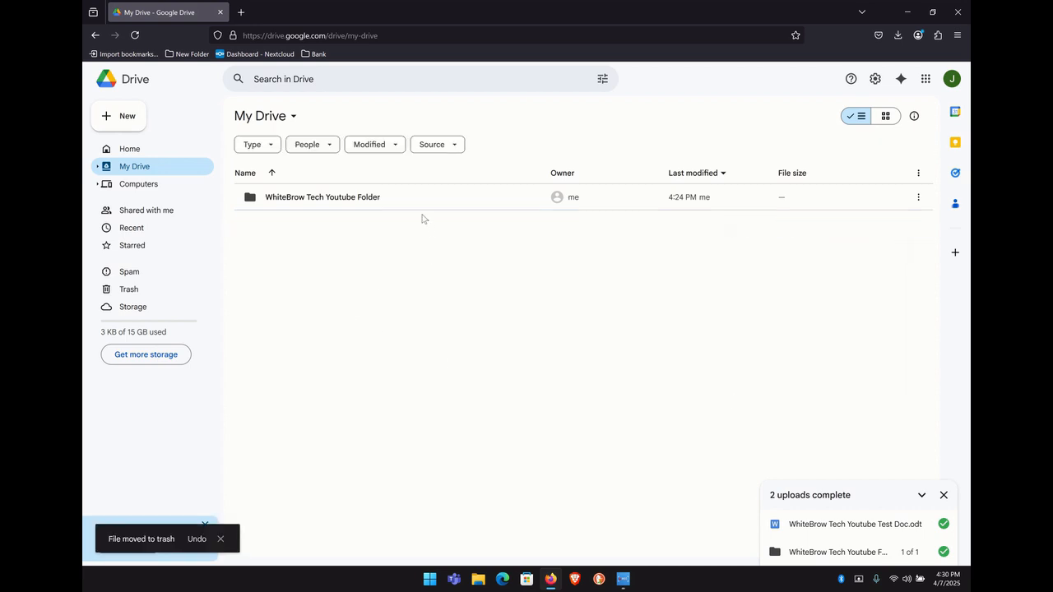
{"action": "left_click", "coordinate": [390, 207]}
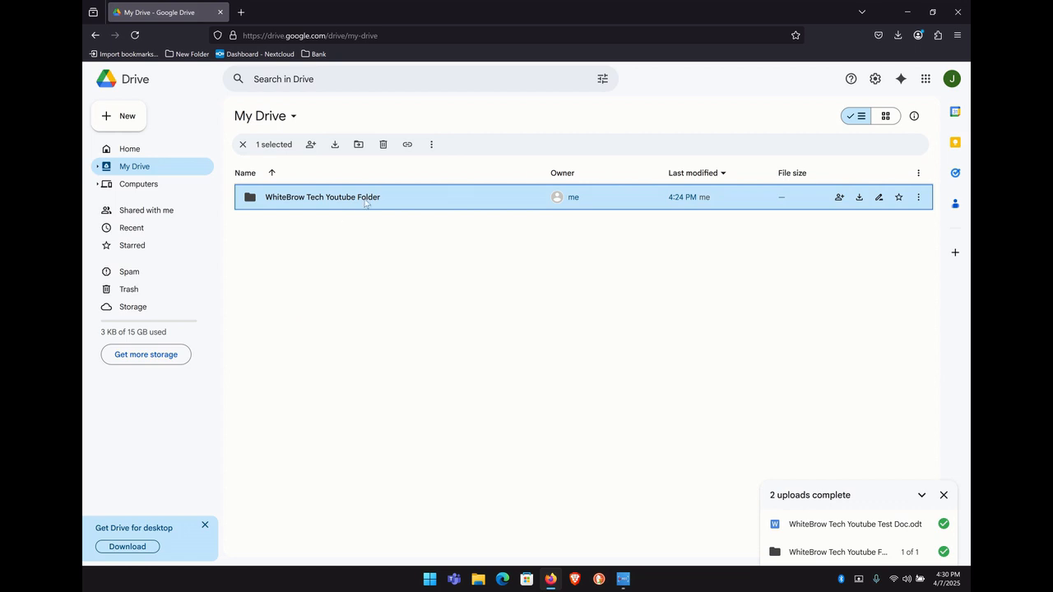
{"action": "left_click", "coordinate": [383, 145]}
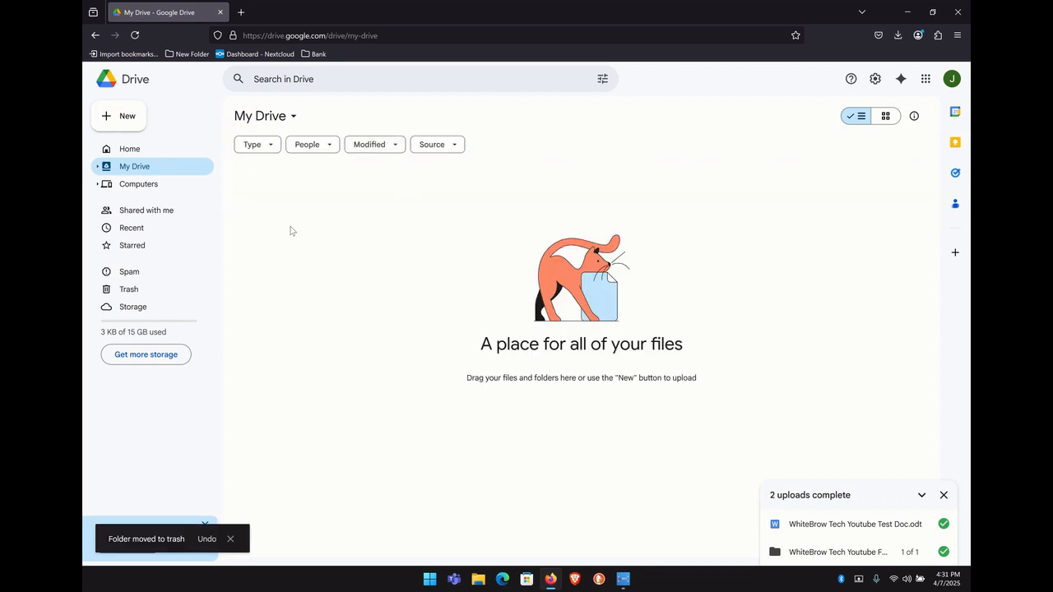
Restore WhiteBrow Tech Youtube Folder trashed at 4:31 PM and WhiteBrow Tech Youtube Test Doc.odt trashed at 4:30 PM from Drive's trash.
{"action": "left_click", "coordinate": [144, 292]}
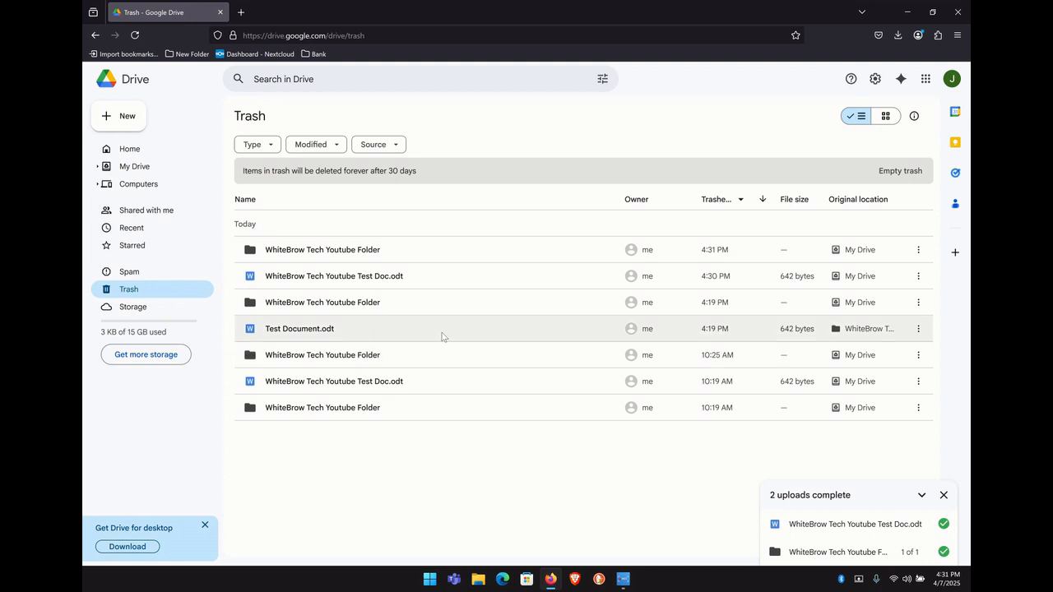
{"action": "left_click", "coordinate": [375, 251]}
{"action": "left_click", "coordinate": [377, 277], "text": "ctrl"}
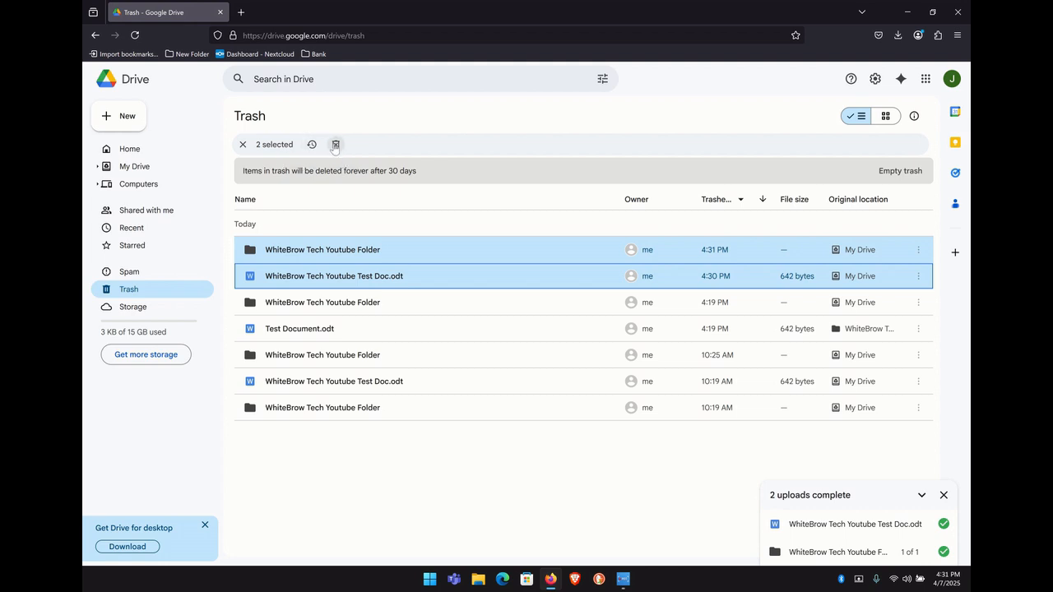
{"action": "left_click", "coordinate": [337, 145]}
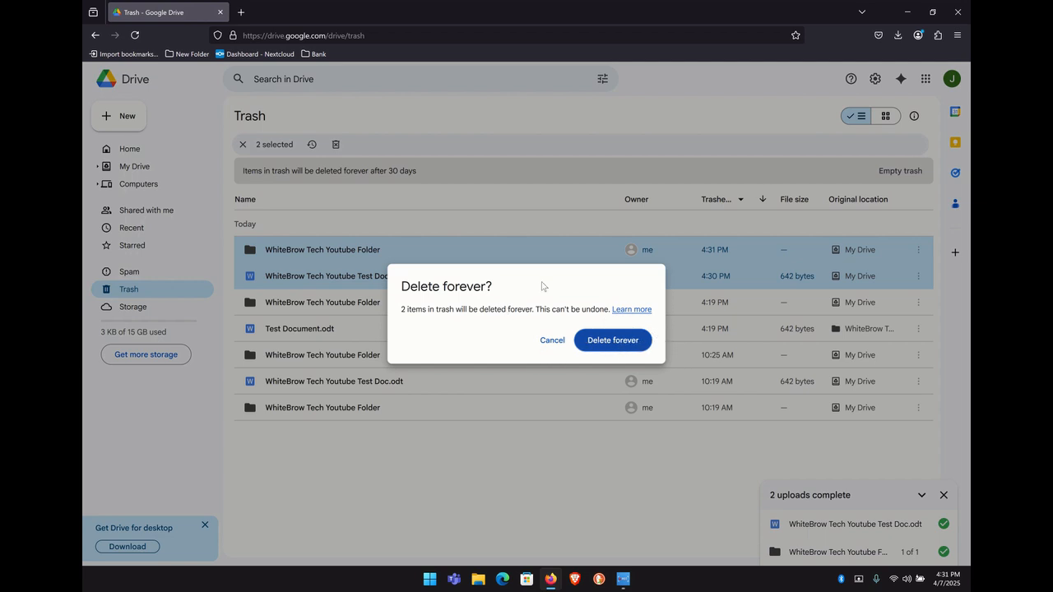
{"action": "left_click", "coordinate": [561, 345]}
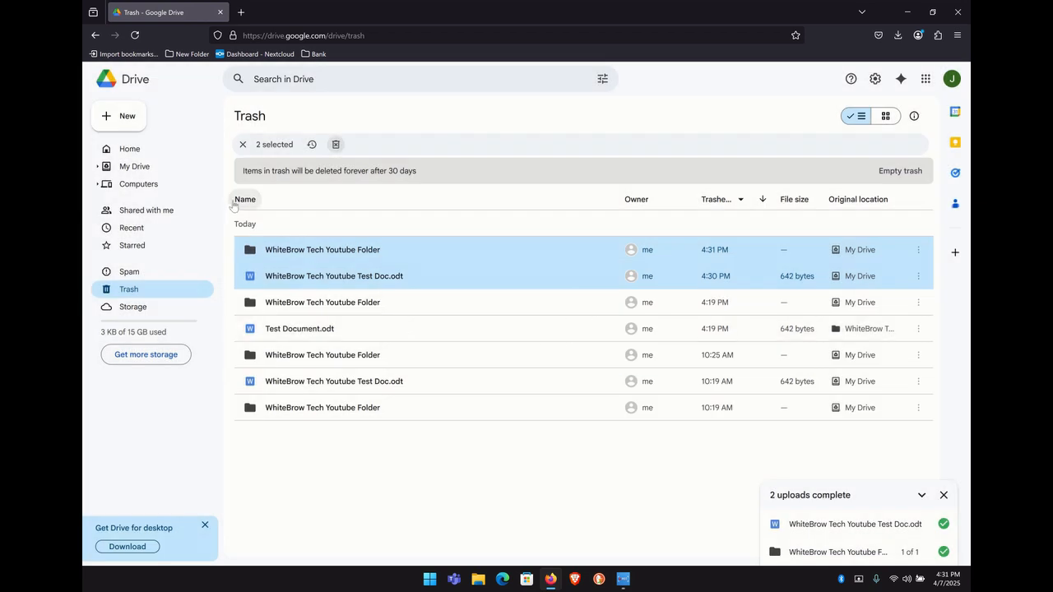
{"action": "left_click", "coordinate": [312, 145]}
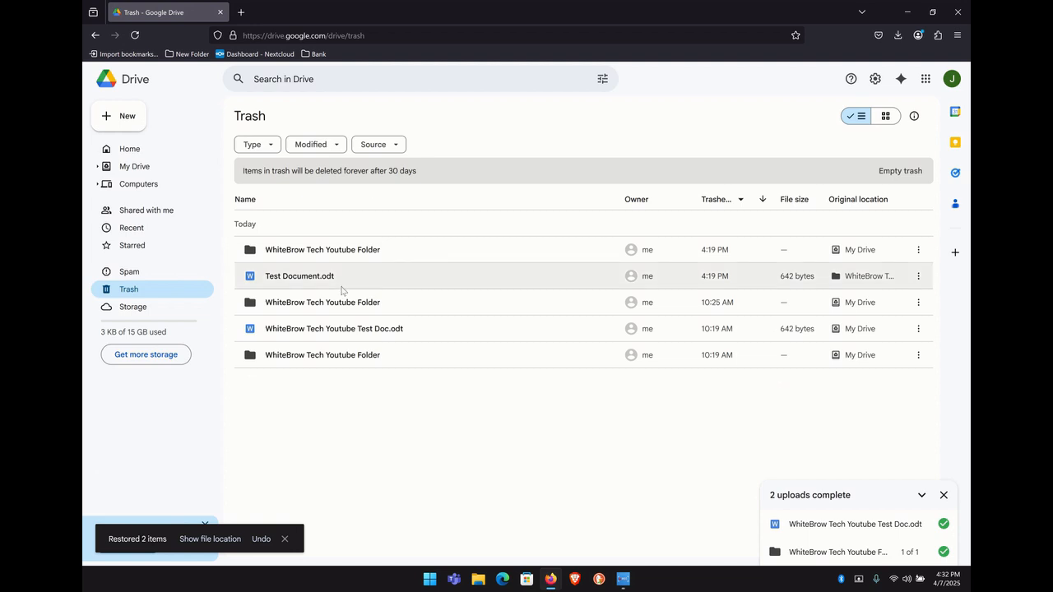
Permanently delete WhiteBrow Tech Youtube Folder and Test Document.odt, both trashed at 4:19 PM, from Drive's trash.
{"action": "left_click", "coordinate": [381, 252]}
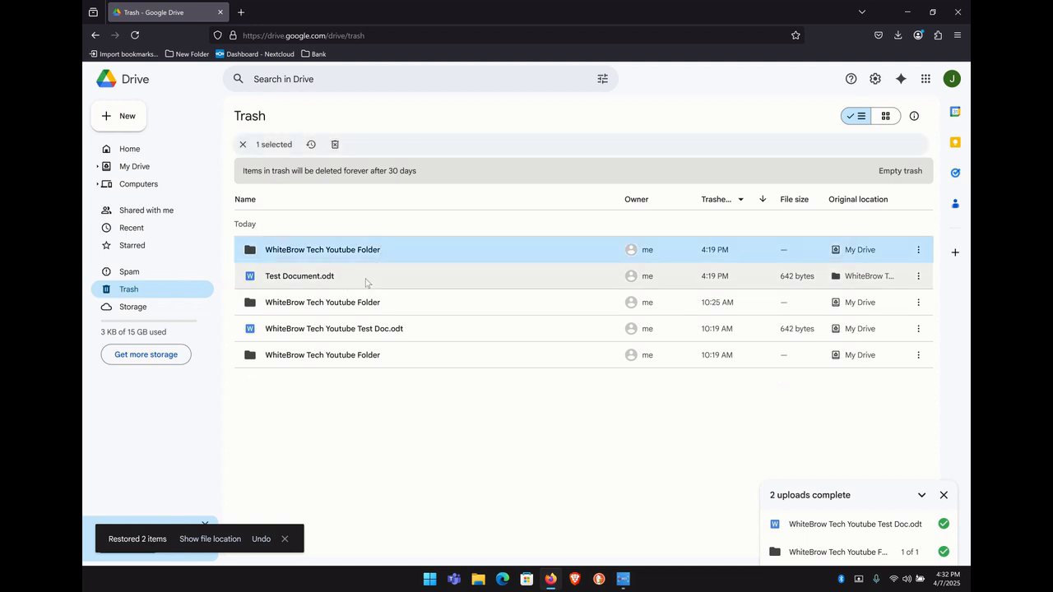
{"action": "left_click", "coordinate": [366, 279], "text": "ctrl"}
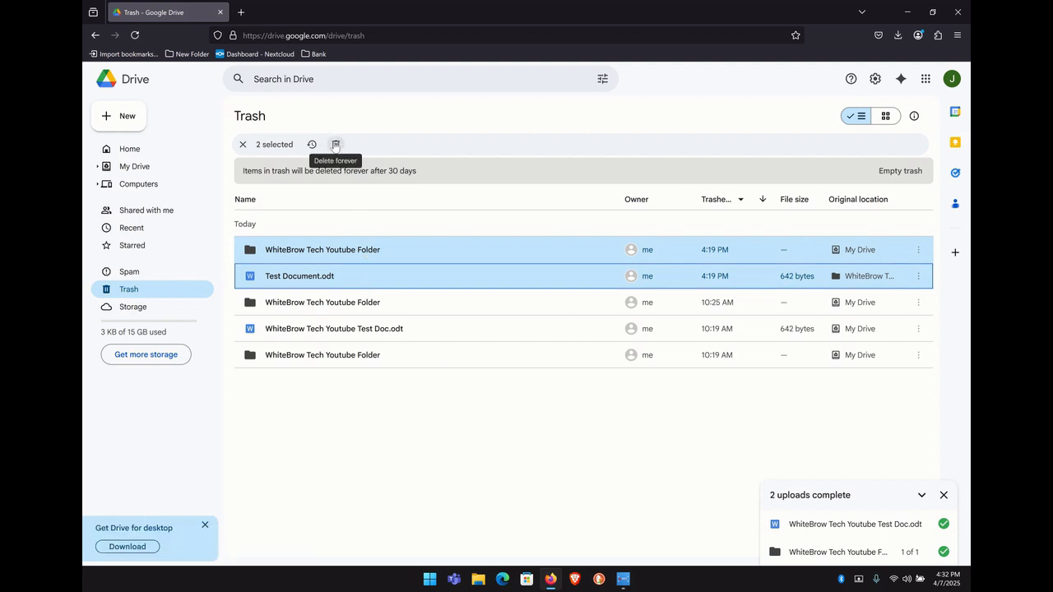
{"action": "left_click", "coordinate": [336, 145]}
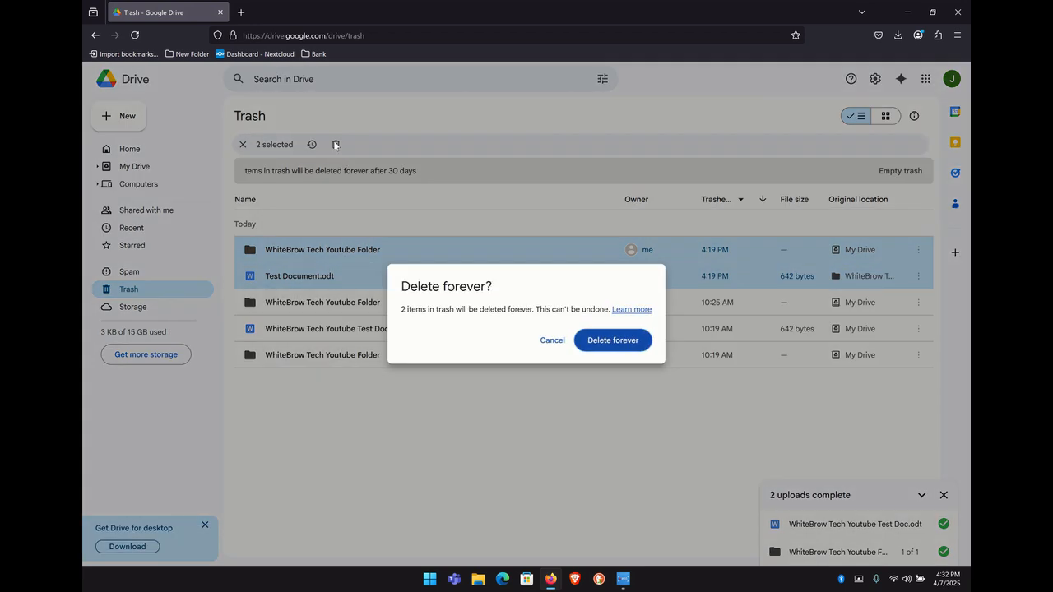
{"action": "left_click", "coordinate": [612, 341]}
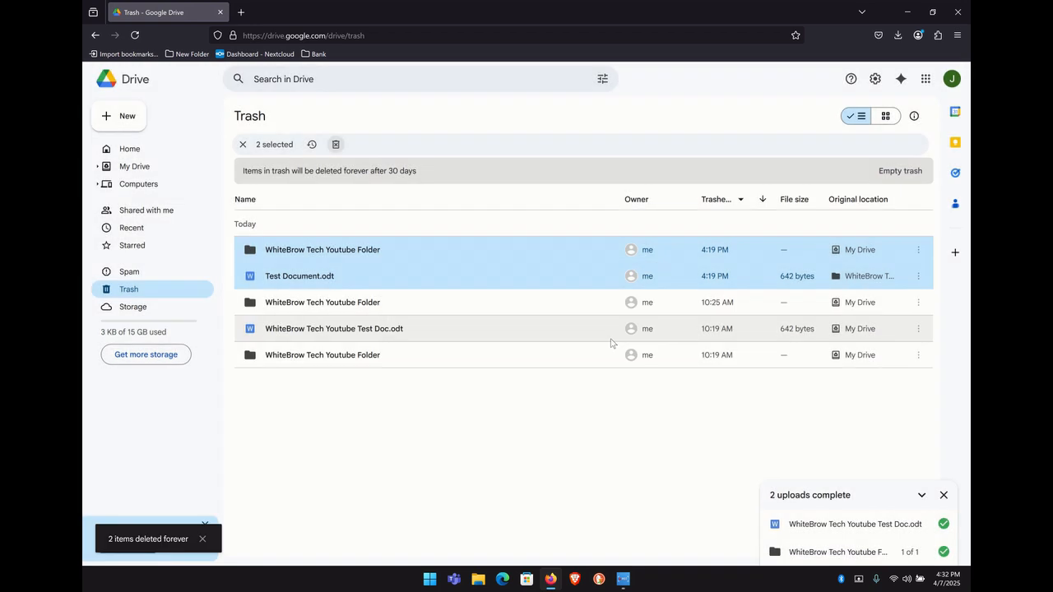
Empty the rest of Drive's trash permanently and return to My Drive.
{"action": "left_click", "coordinate": [903, 171]}
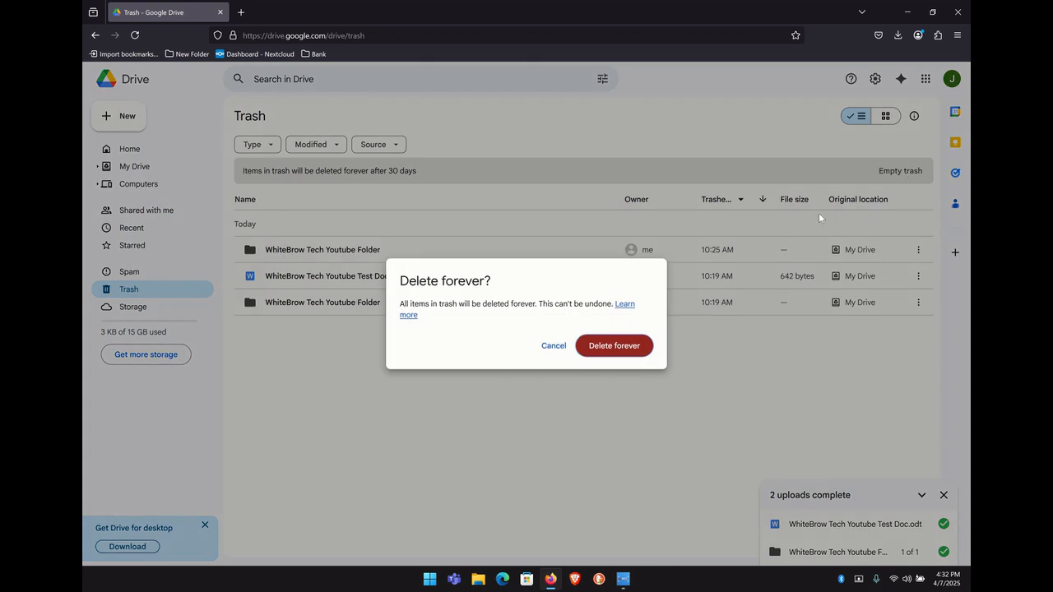
{"action": "left_click", "coordinate": [614, 346]}
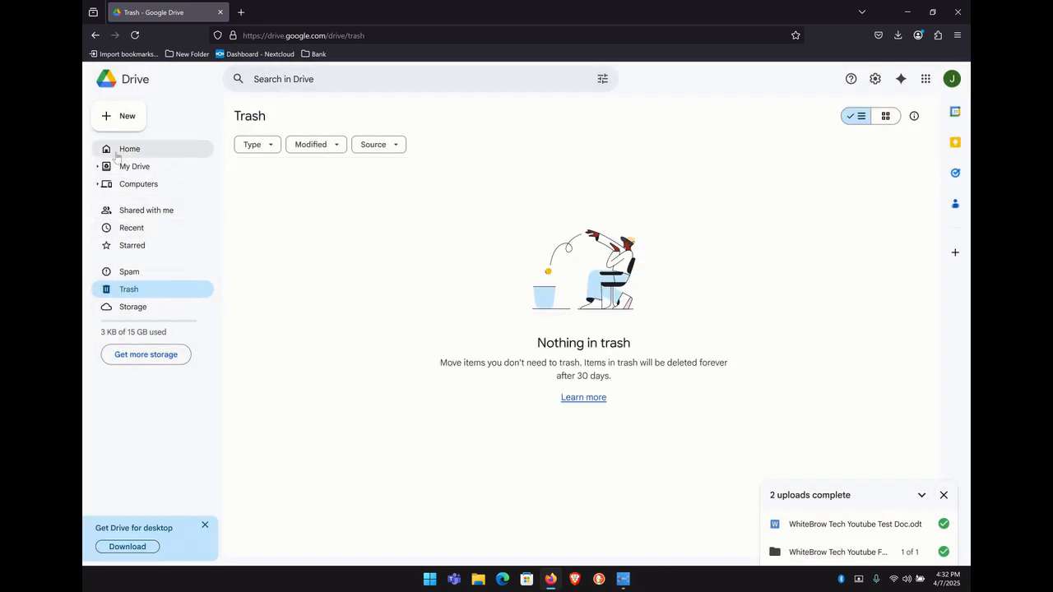
{"action": "left_click", "coordinate": [147, 168]}
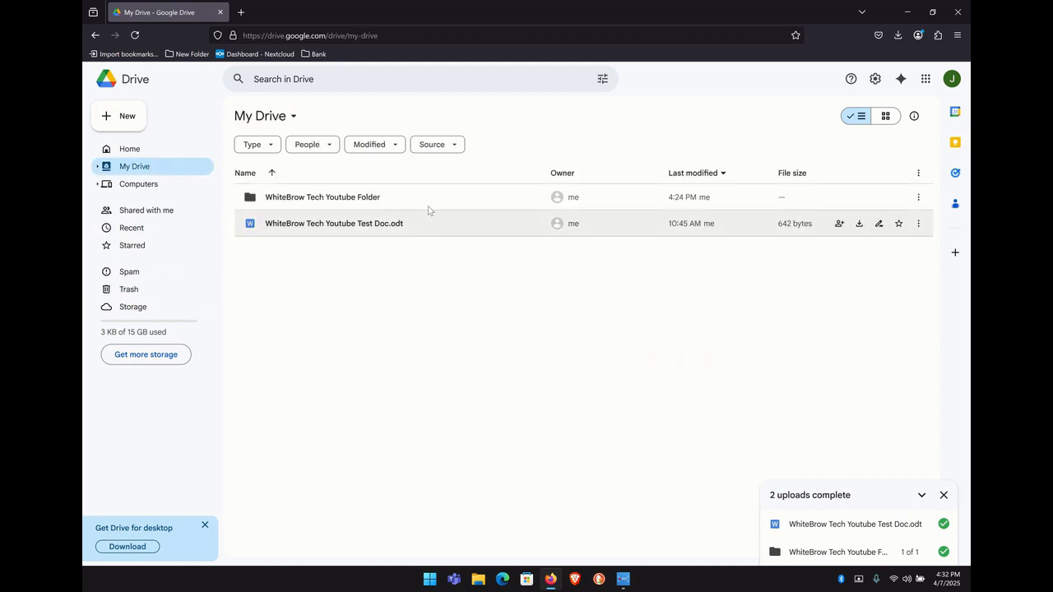